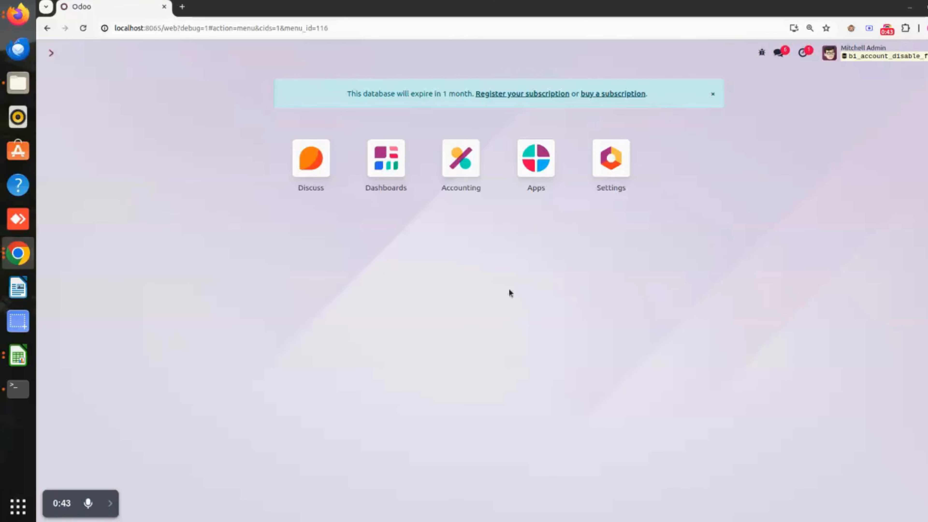
Step: Open the Accounting settings at the Disable Followers In Accounting section
{"action": "left_click", "coordinate": [461, 158]}
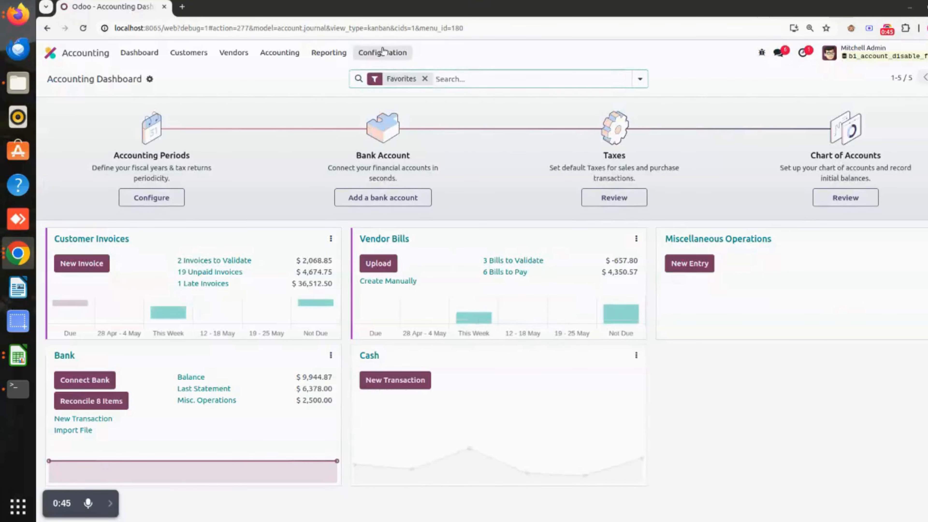
{"action": "left_click", "coordinate": [394, 53]}
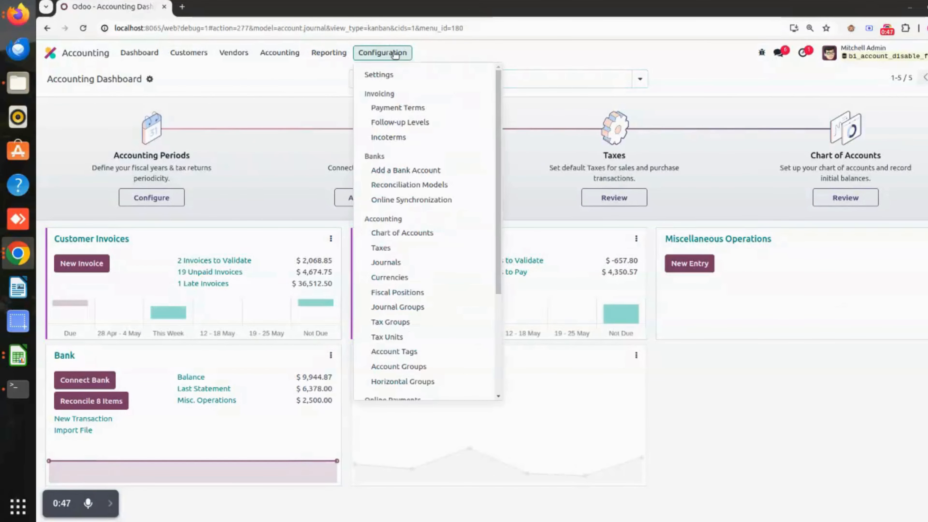
{"action": "left_click", "coordinate": [387, 75]}
{"action": "scroll", "coordinate": [351, 348], "scroll_direction": "down", "scroll_amount": 5}
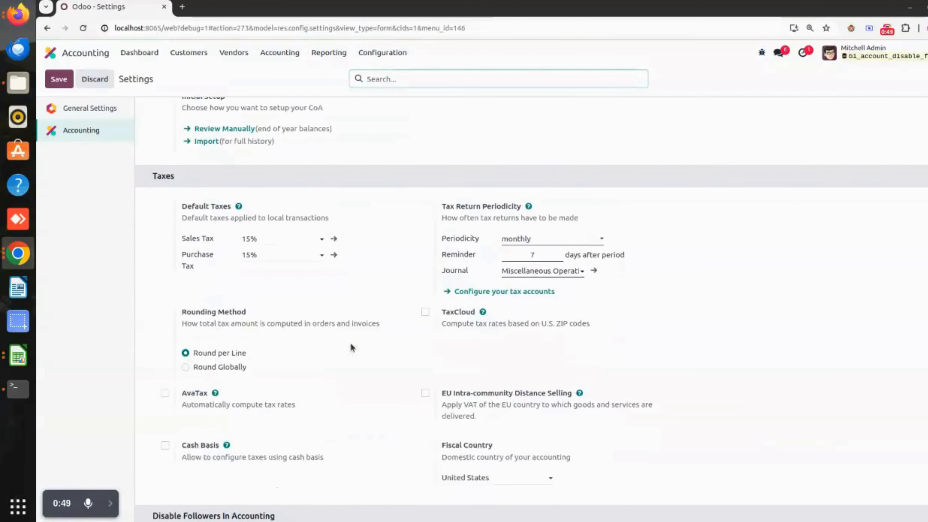
{"action": "scroll", "coordinate": [350, 347], "scroll_direction": "down", "scroll_amount": 5}
{"action": "left_click_drag", "start_coordinate": [152, 275], "coordinate": [270, 275]}
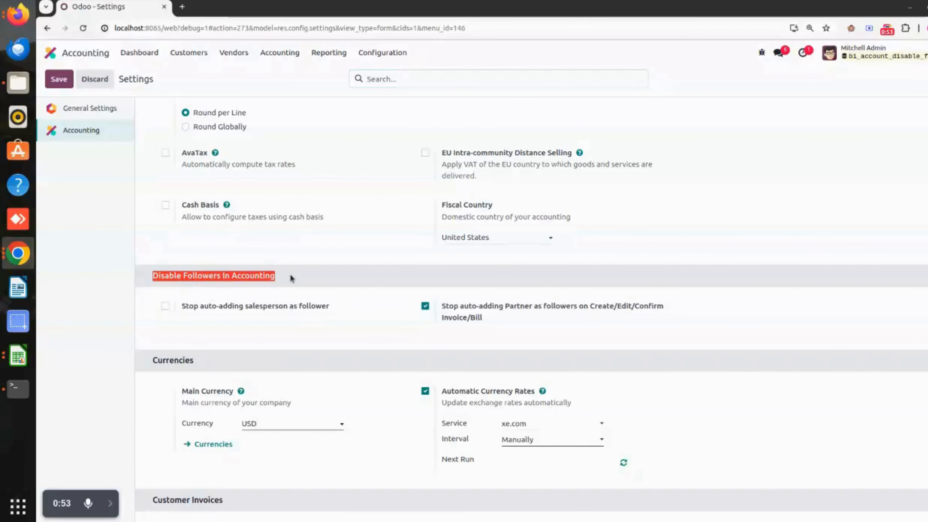
{"action": "left_click", "coordinate": [310, 279]}
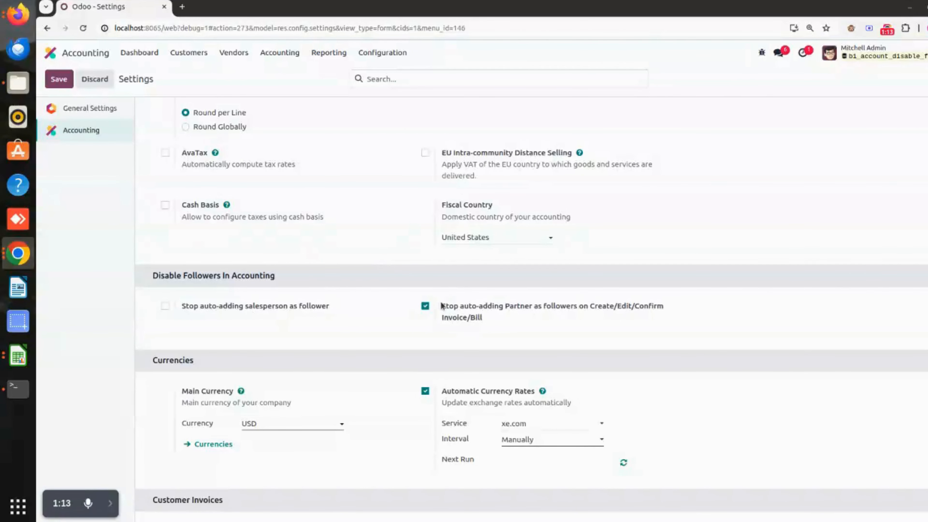
Step: Disable "Stop auto-adding Partner as followers on Create/Edit/Confirm Invoice/Bill", enable "Stop auto-adding salesperson as follower", and save the settings
{"action": "left_click", "coordinate": [425, 306]}
{"action": "left_click", "coordinate": [165, 306]}
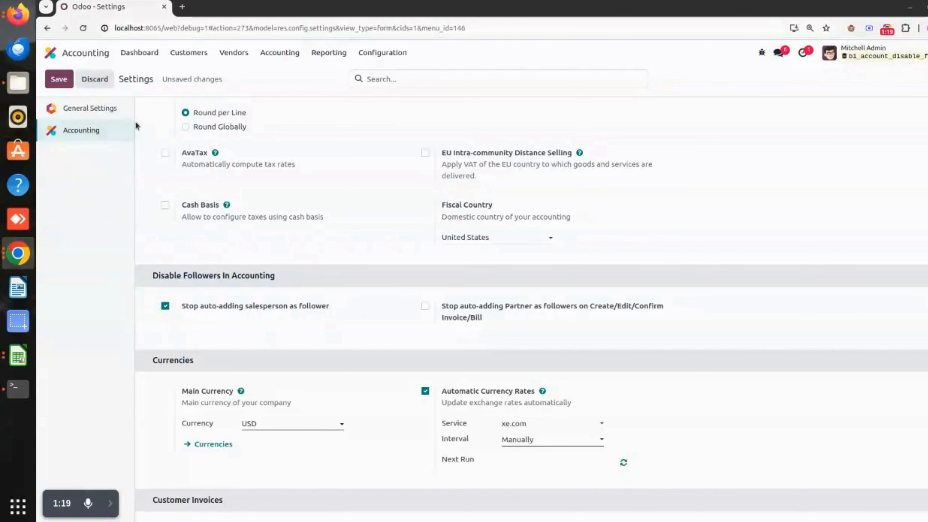
{"action": "left_click", "coordinate": [58, 79]}
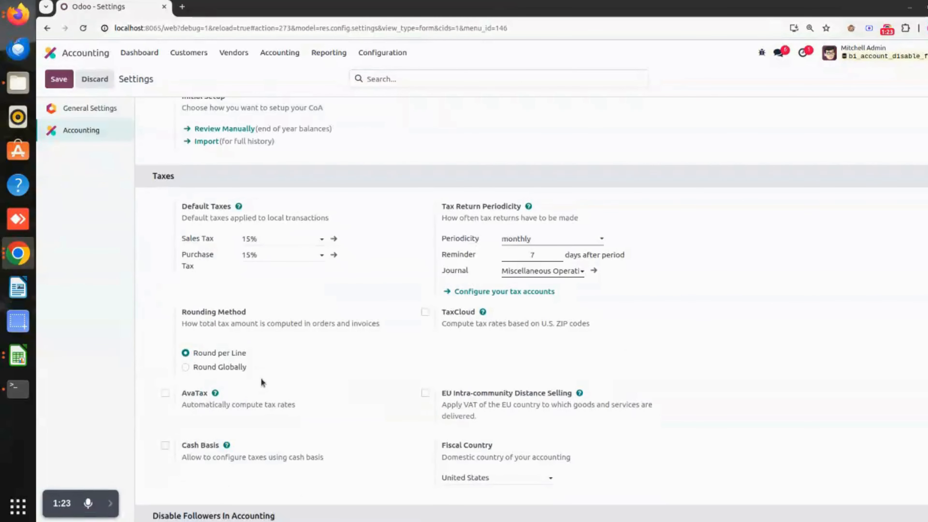
Step: Create a customer invoice for Deco Addict with a line for [E-COM09] Large Desk
{"action": "left_click", "coordinate": [193, 55]}
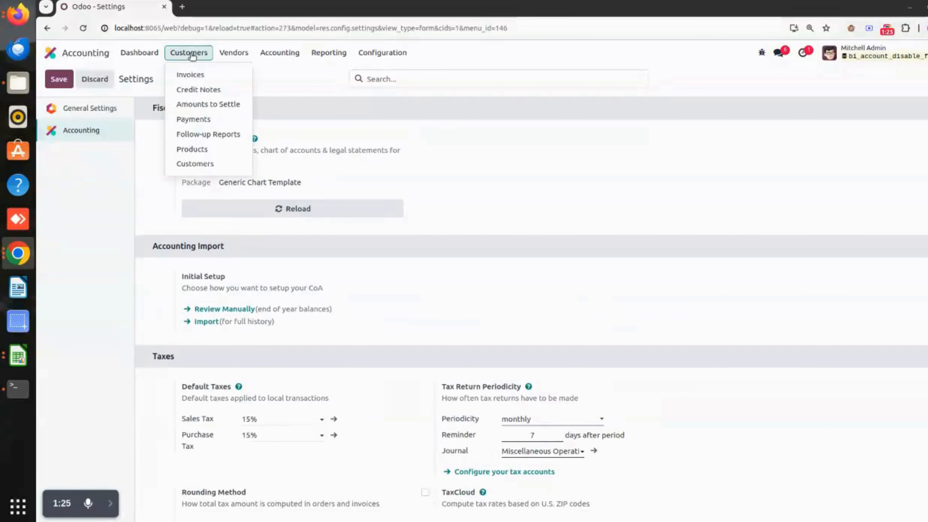
{"action": "left_click", "coordinate": [188, 73]}
{"action": "left_click", "coordinate": [59, 81]}
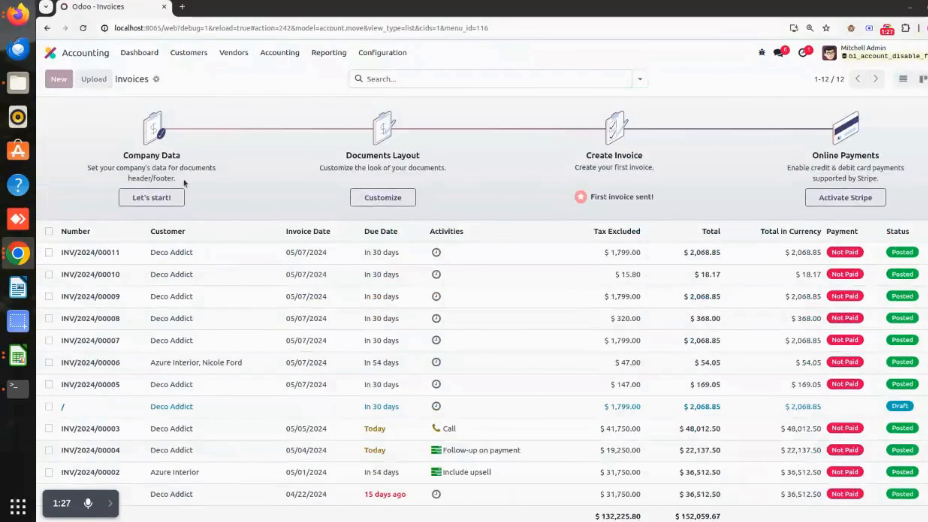
{"action": "left_click", "coordinate": [138, 187]}
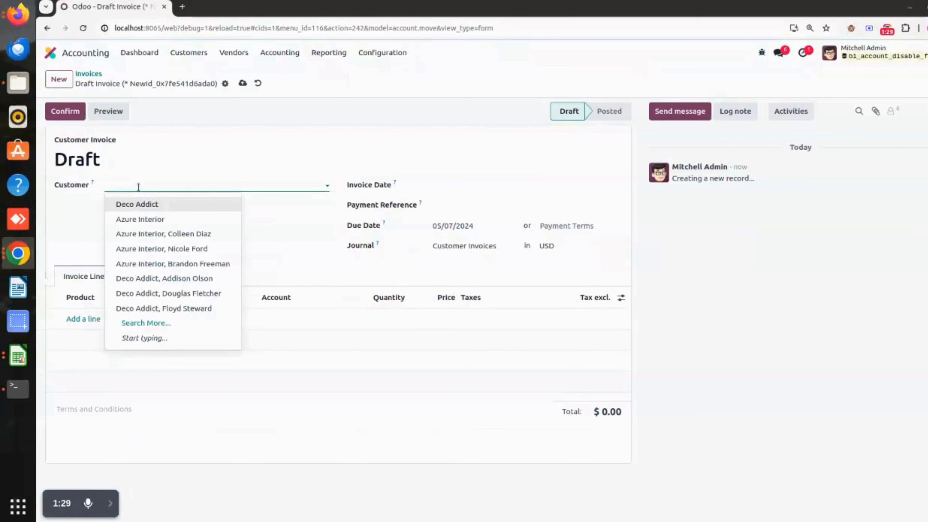
{"action": "left_click", "coordinate": [147, 204]}
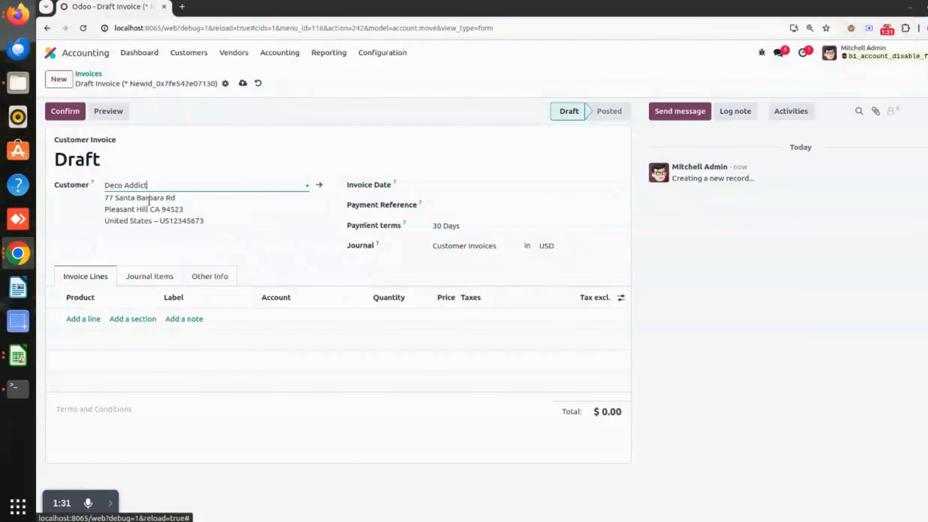
{"action": "left_click", "coordinate": [84, 319]}
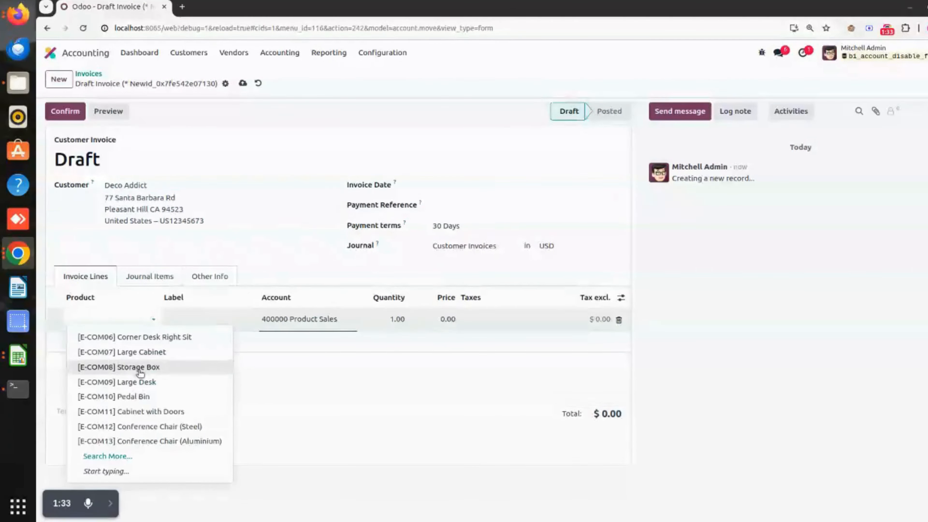
{"action": "left_click", "coordinate": [147, 380]}
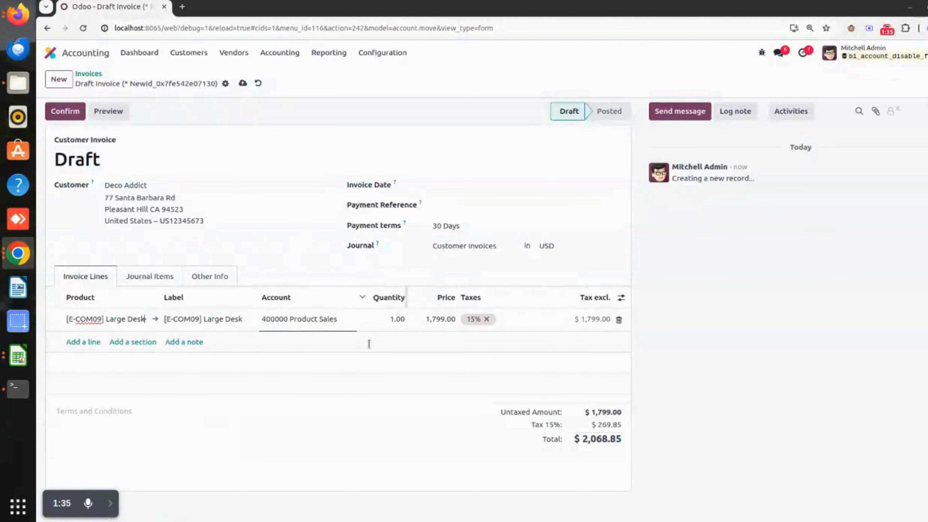
Step: Review the invoice's salesperson, confirm the invoice and show its followers
{"action": "left_click", "coordinate": [207, 276]}
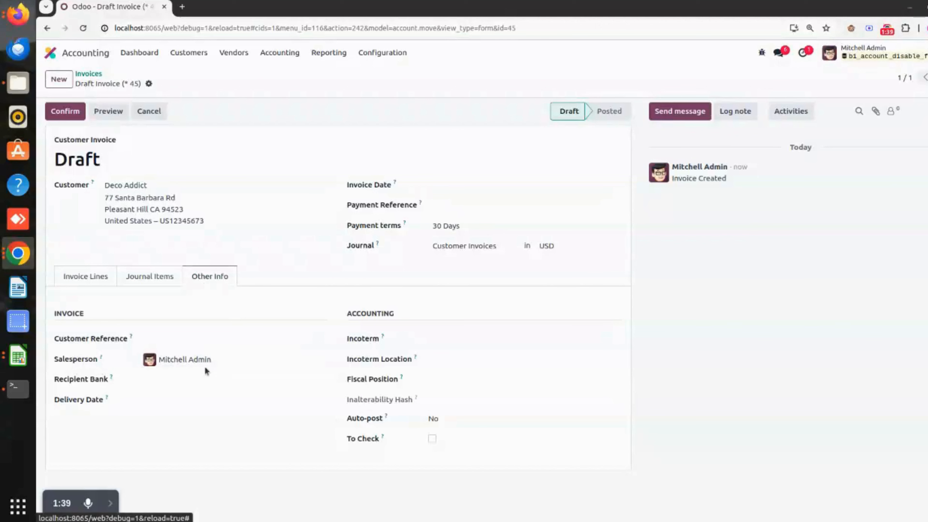
{"action": "left_click", "coordinate": [62, 112]}
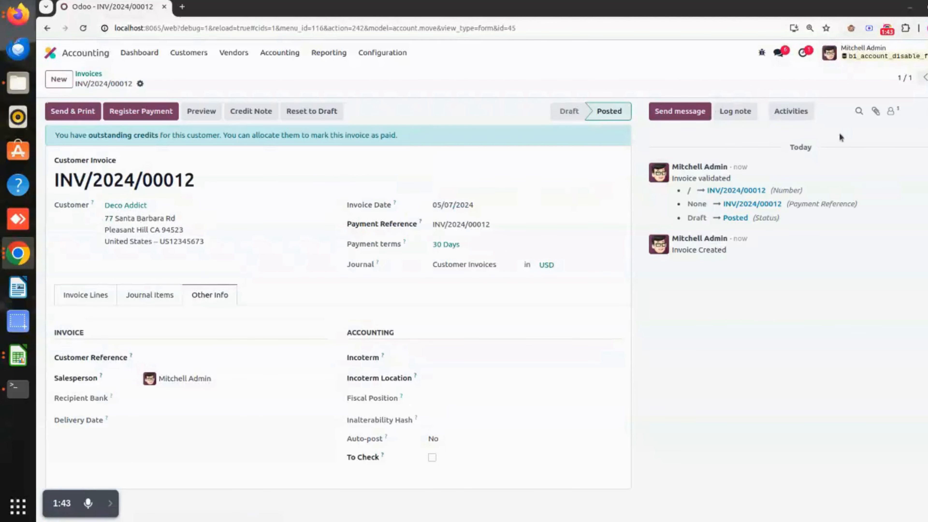
{"action": "left_click", "coordinate": [894, 112]}
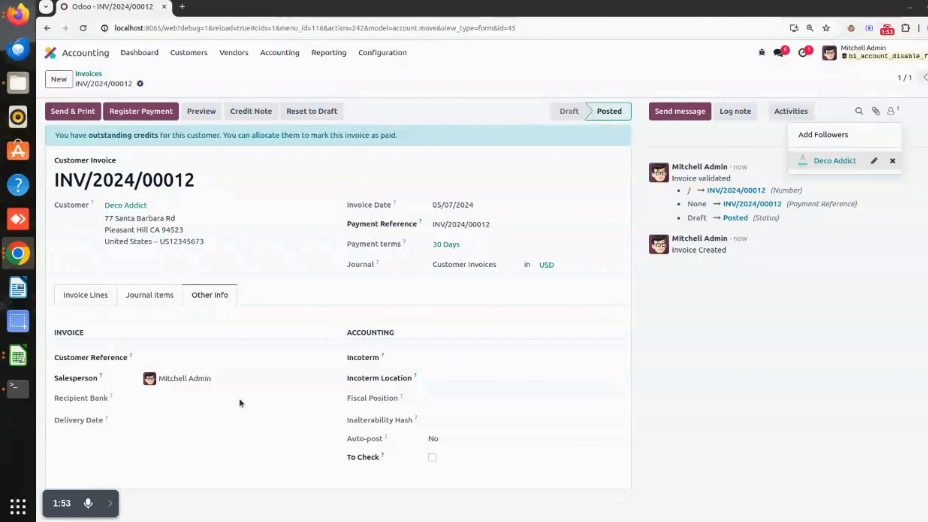
Step: Create and save a customer credit note for Azure Interior with a line for [E-COM09] Large Desk
{"action": "left_click", "coordinate": [190, 55]}
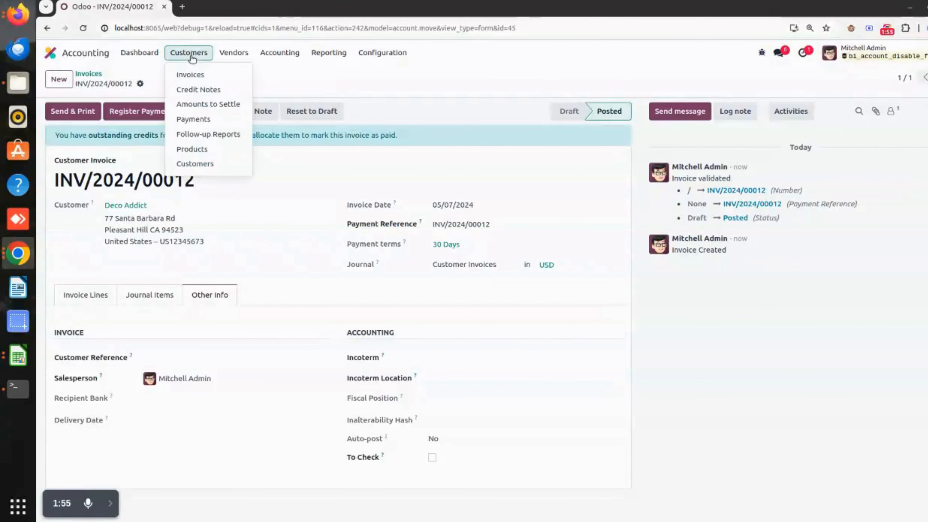
{"action": "left_click", "coordinate": [214, 89]}
{"action": "left_click", "coordinate": [57, 79]}
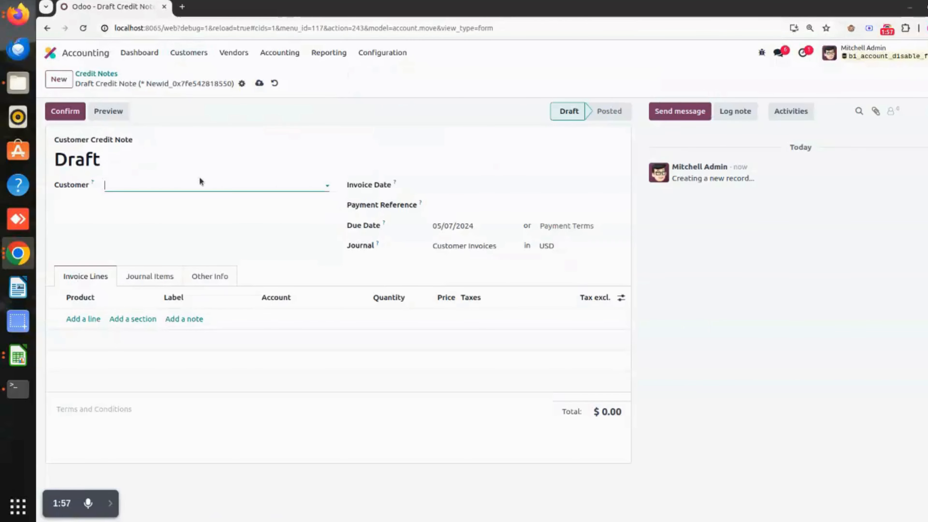
{"action": "left_click", "coordinate": [194, 184]}
{"action": "left_click", "coordinate": [188, 220]}
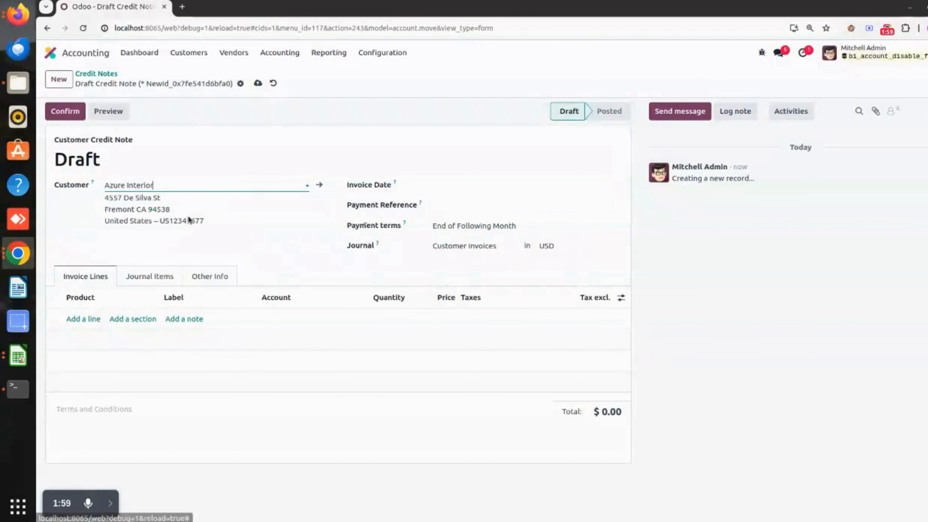
{"action": "left_click", "coordinate": [84, 320]}
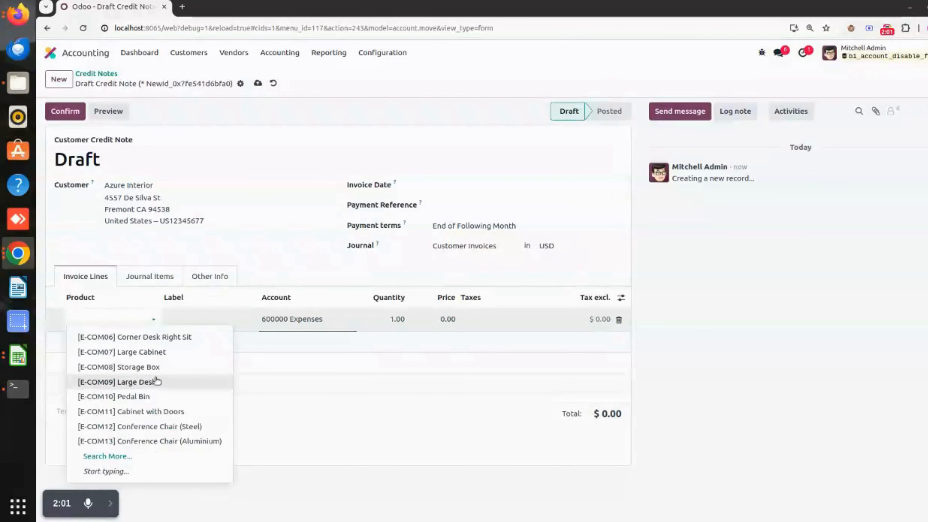
{"action": "left_click", "coordinate": [157, 382]}
{"action": "left_click", "coordinate": [256, 85]}
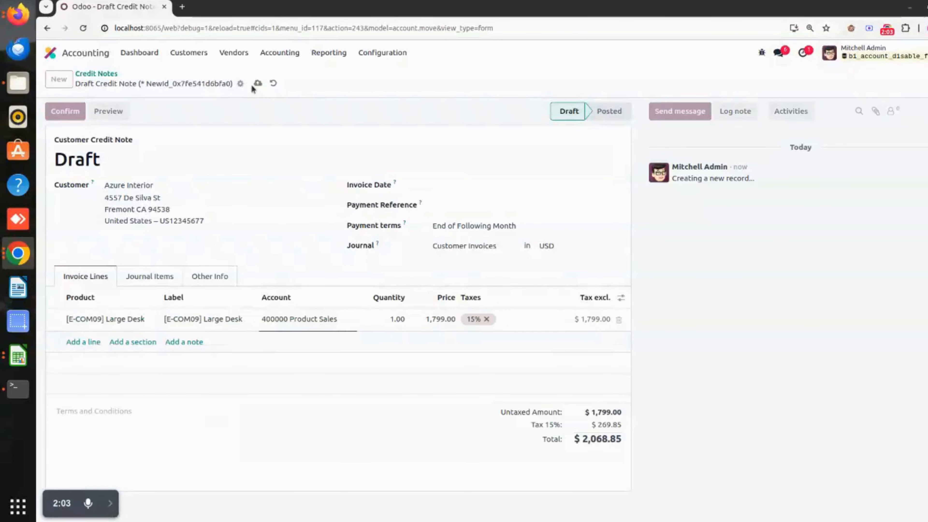
Step: Change the draft credit note's salesperson to the other available user and save it
{"action": "left_click", "coordinate": [208, 276]}
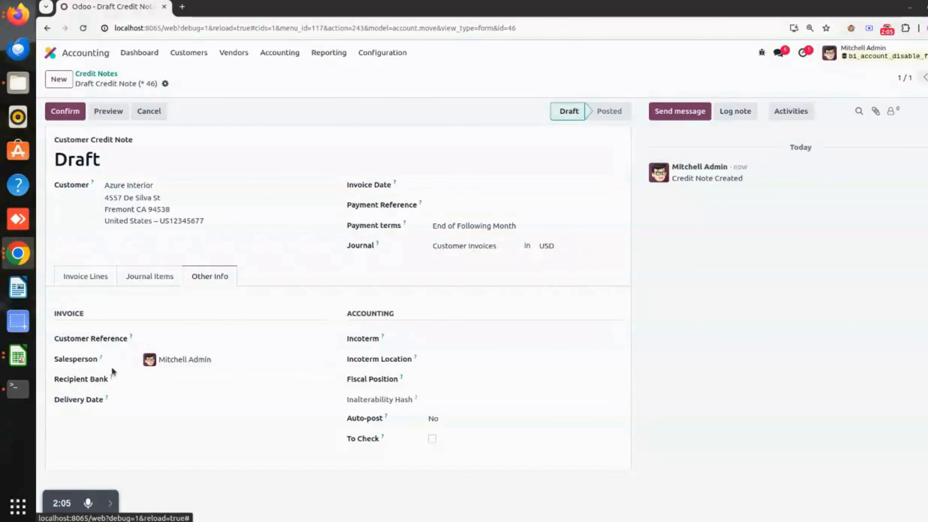
{"action": "left_click", "coordinate": [232, 361]}
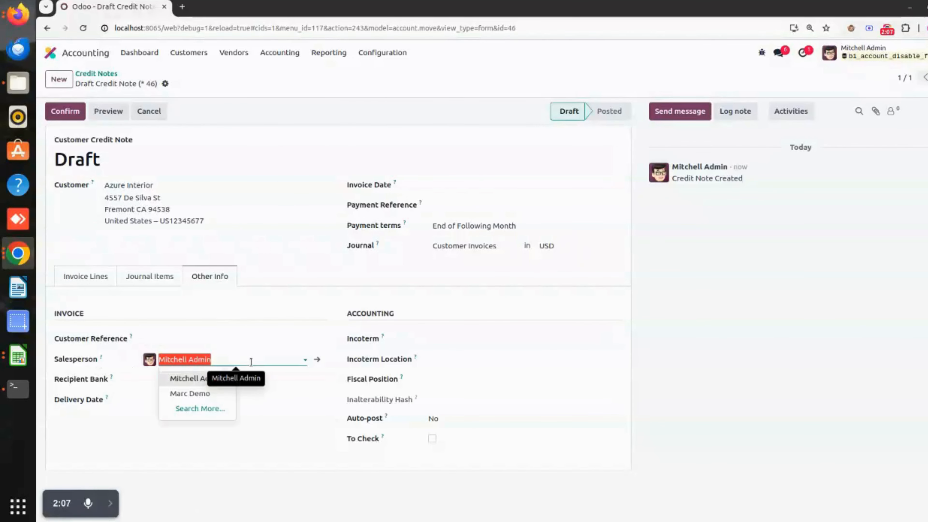
{"action": "left_click", "coordinate": [190, 394]}
{"action": "left_click", "coordinate": [198, 85]}
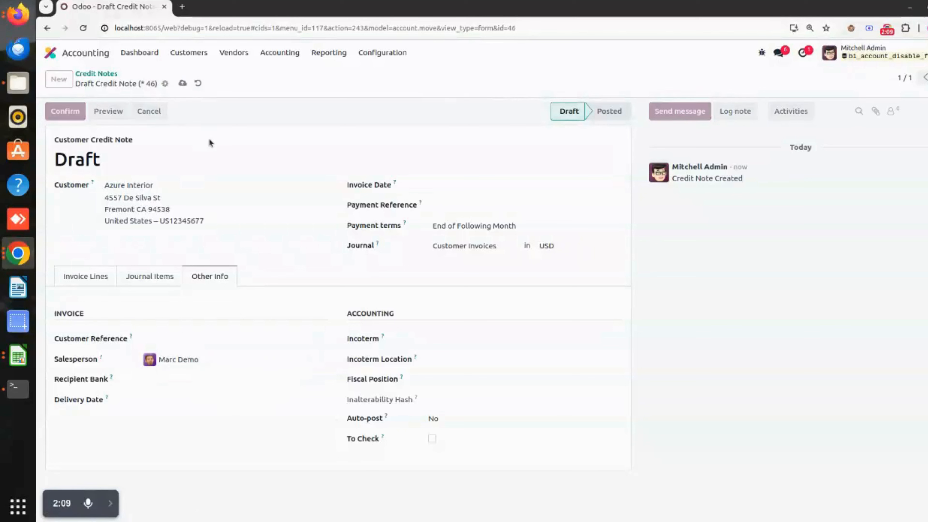
Step: Confirm the customer credit note and show its followers
{"action": "left_click", "coordinate": [65, 111]}
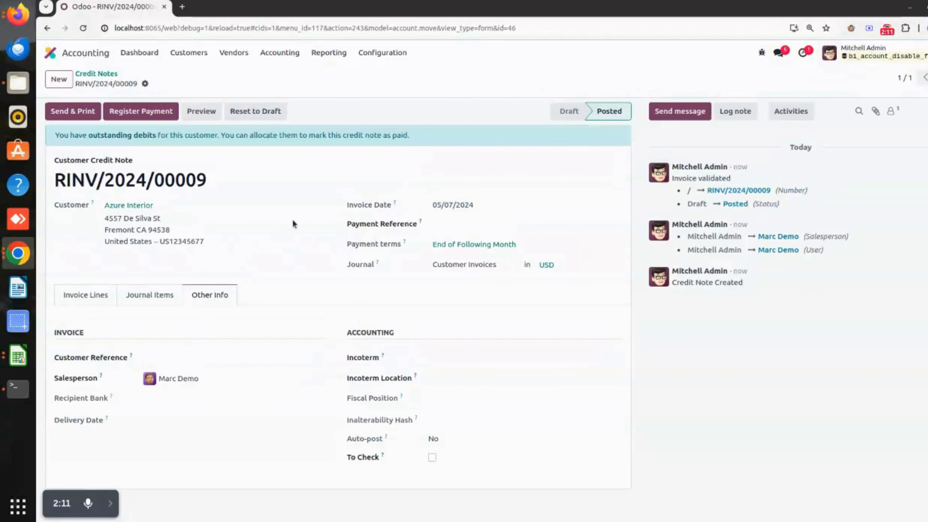
{"action": "left_click", "coordinate": [893, 111]}
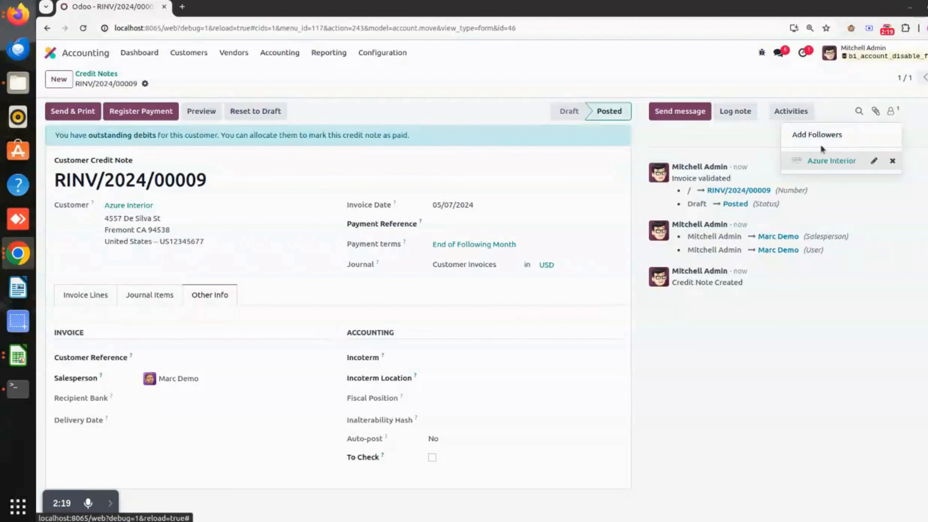
Step: Start a new vendor bill with one of Azure Interior's individual contacts as the vendor
{"action": "left_click", "coordinate": [234, 52]}
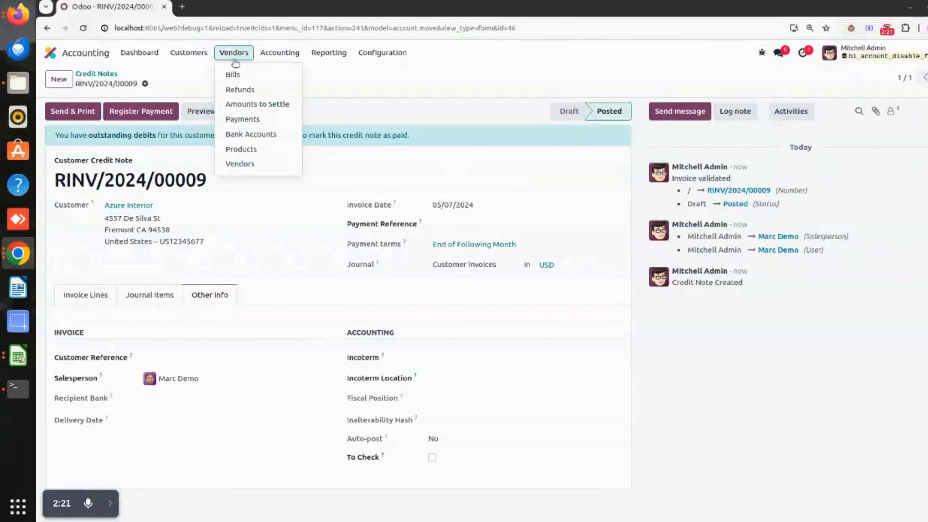
{"action": "left_click", "coordinate": [246, 74]}
{"action": "left_click", "coordinate": [58, 79]}
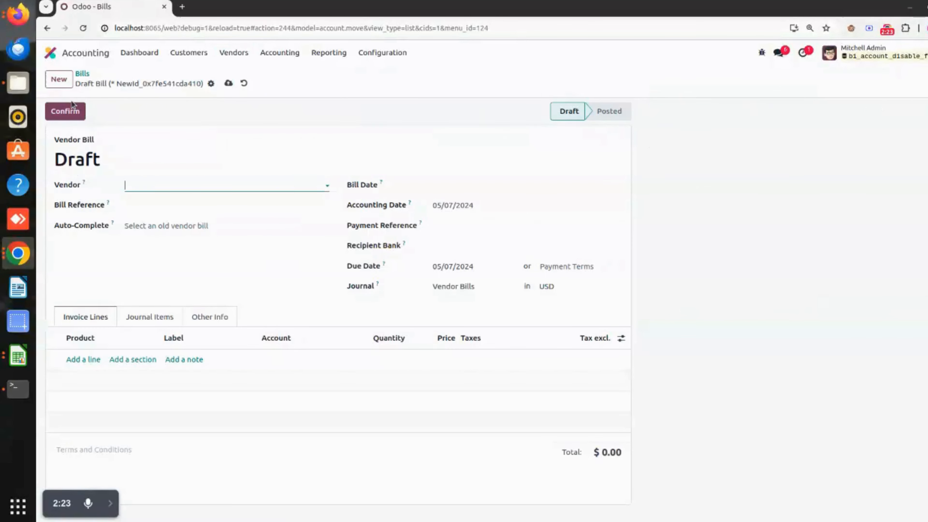
{"action": "left_click", "coordinate": [156, 182]}
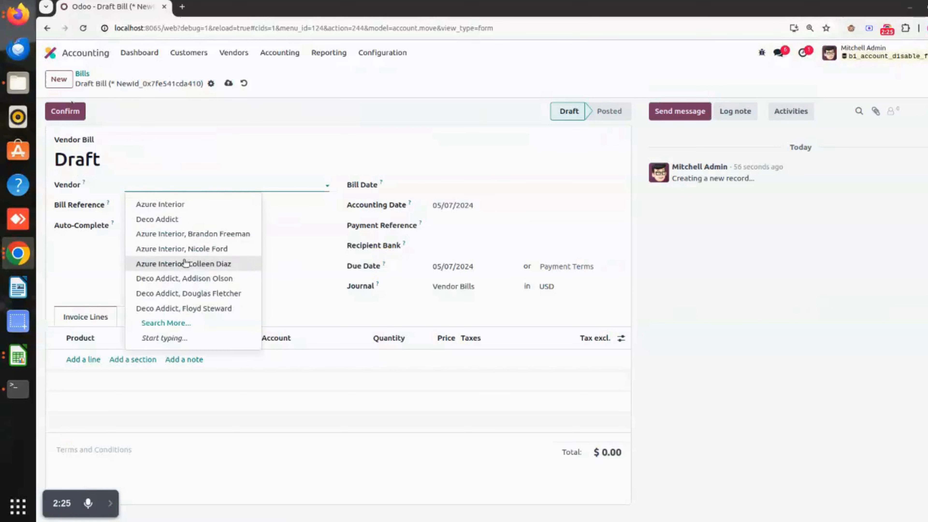
{"action": "left_click", "coordinate": [200, 266]}
Step: Add a line for [E-COM08] Storage Box, set the bill date to 05/07/2024 and save the draft bill
{"action": "left_click", "coordinate": [83, 359]}
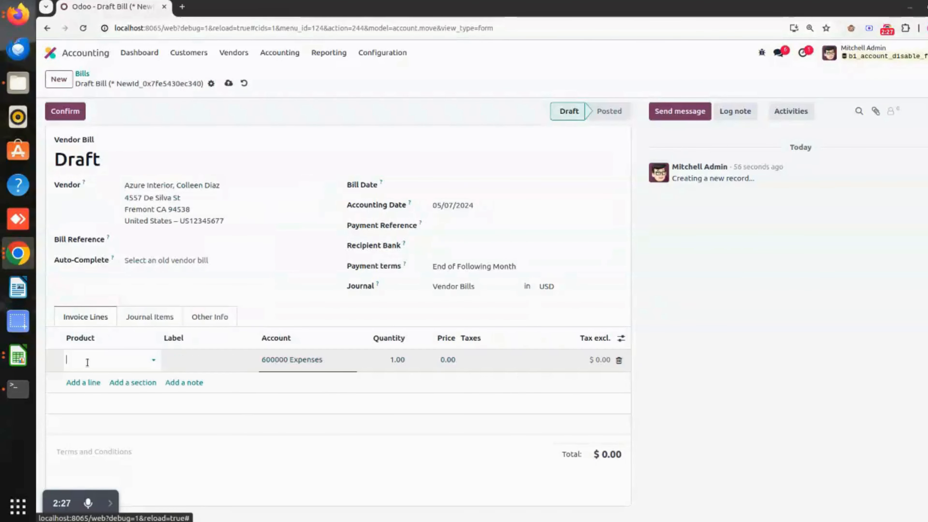
{"action": "left_click", "coordinate": [87, 360]}
{"action": "left_click", "coordinate": [130, 406]}
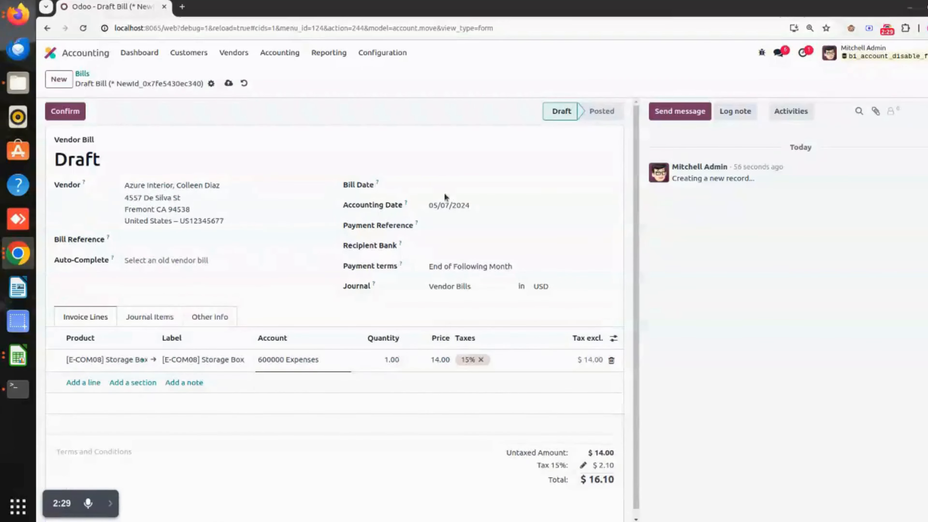
{"action": "left_click", "coordinate": [450, 188]}
{"action": "left_click", "coordinate": [508, 296]}
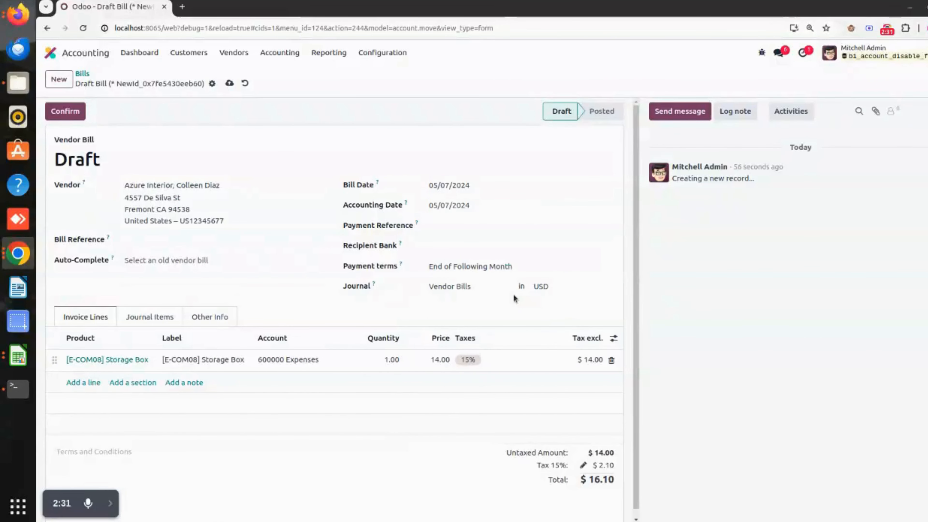
{"action": "left_click", "coordinate": [229, 83]}
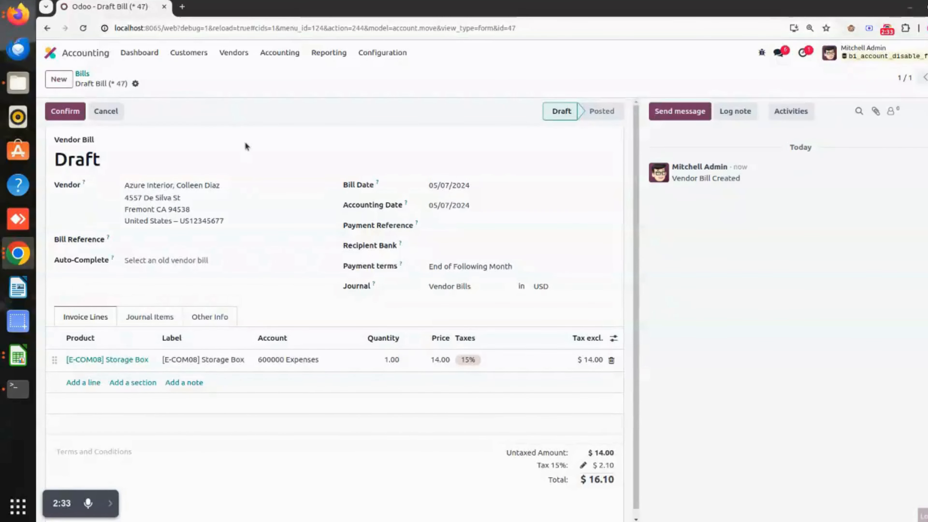
Step: Confirm the vendor bill and show its followers
{"action": "left_click", "coordinate": [65, 111]}
{"action": "left_click", "coordinate": [891, 111]}
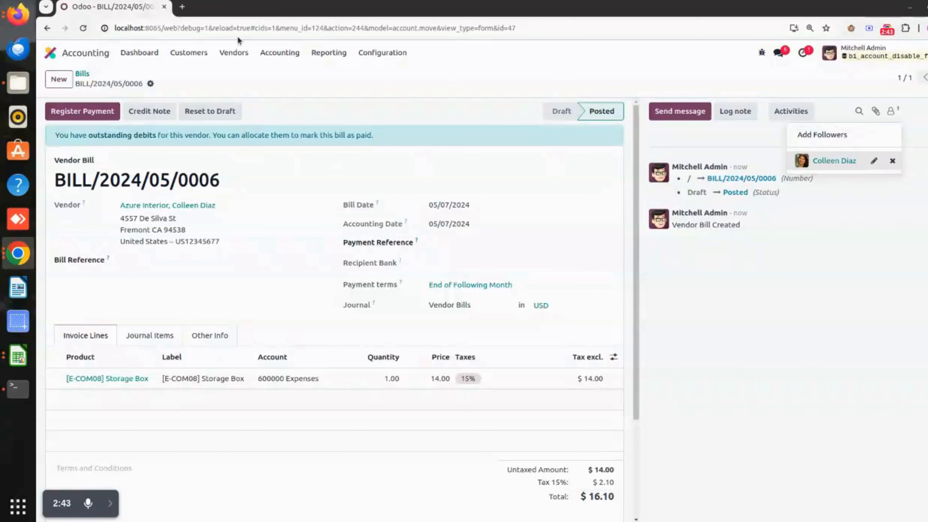
Step: Start a new vendor refund with one of Deco Addict's individual contacts as the vendor
{"action": "left_click", "coordinate": [233, 52]}
{"action": "left_click", "coordinate": [260, 89]}
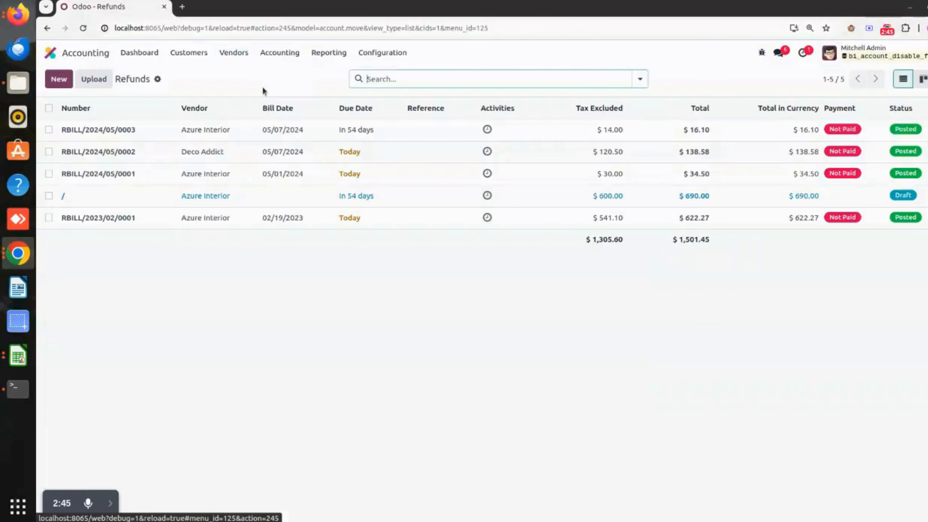
{"action": "left_click", "coordinate": [59, 80]}
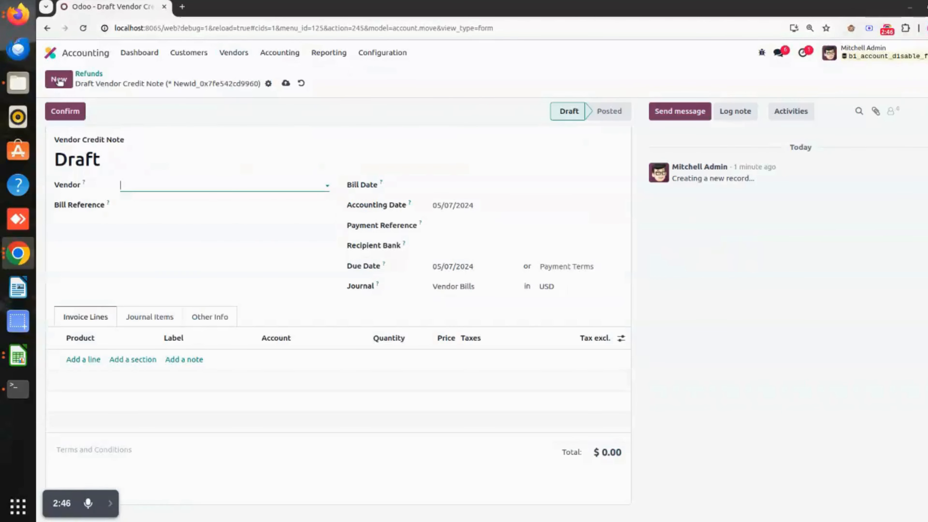
{"action": "left_click", "coordinate": [153, 185]}
{"action": "left_click", "coordinate": [210, 294]}
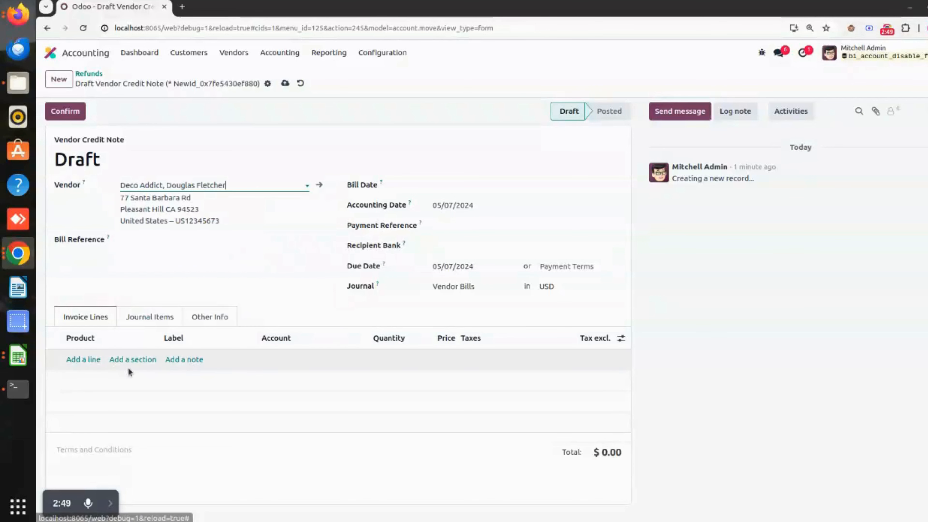
Step: Add a line for [E-COM10] Pedal Bin to the refund and set its bill date to 05/07/2024
{"action": "left_click", "coordinate": [96, 359]}
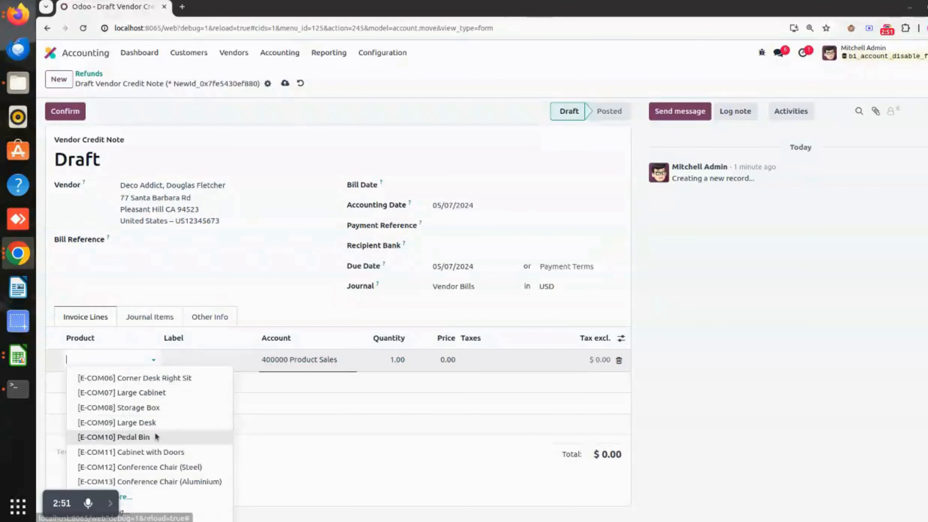
{"action": "left_click", "coordinate": [153, 435]}
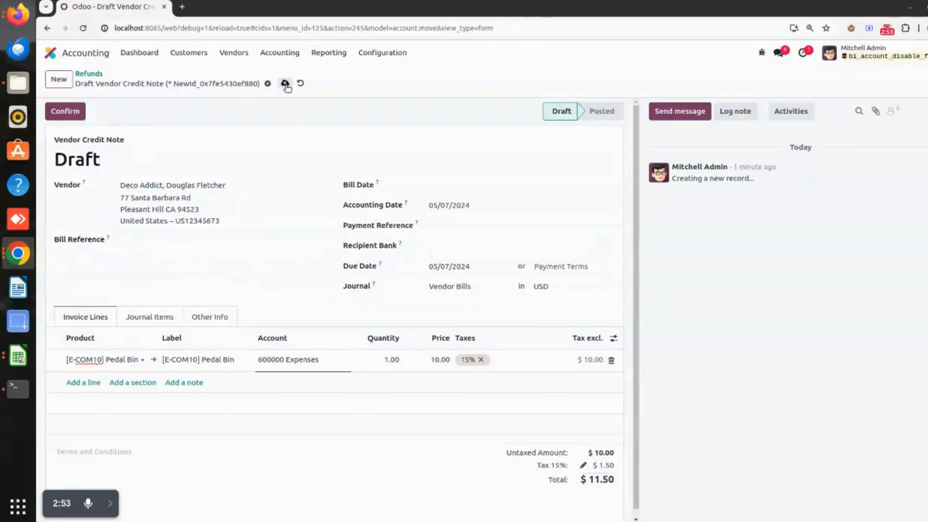
{"action": "left_click", "coordinate": [463, 186]}
{"action": "left_click", "coordinate": [508, 296]}
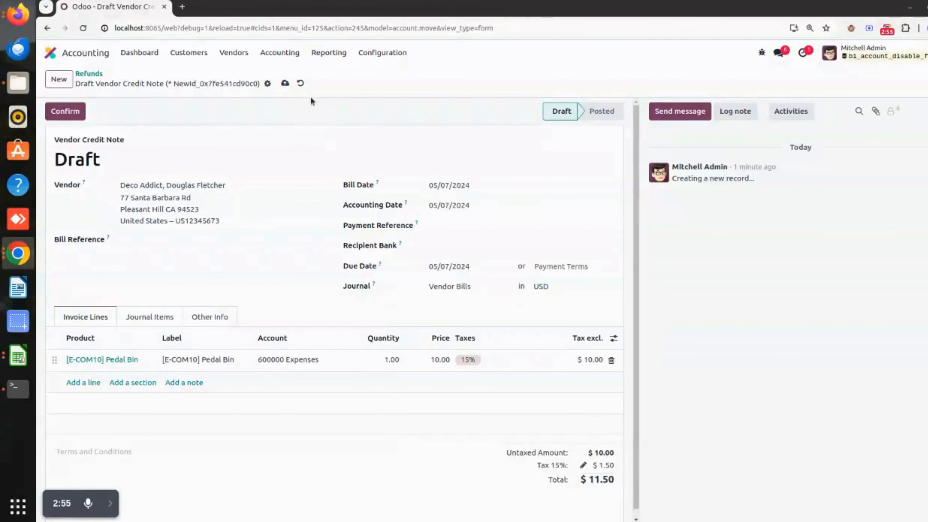
Step: Save and confirm the vendor refund, and show its followers
{"action": "left_click", "coordinate": [284, 82]}
{"action": "left_click", "coordinate": [65, 111]}
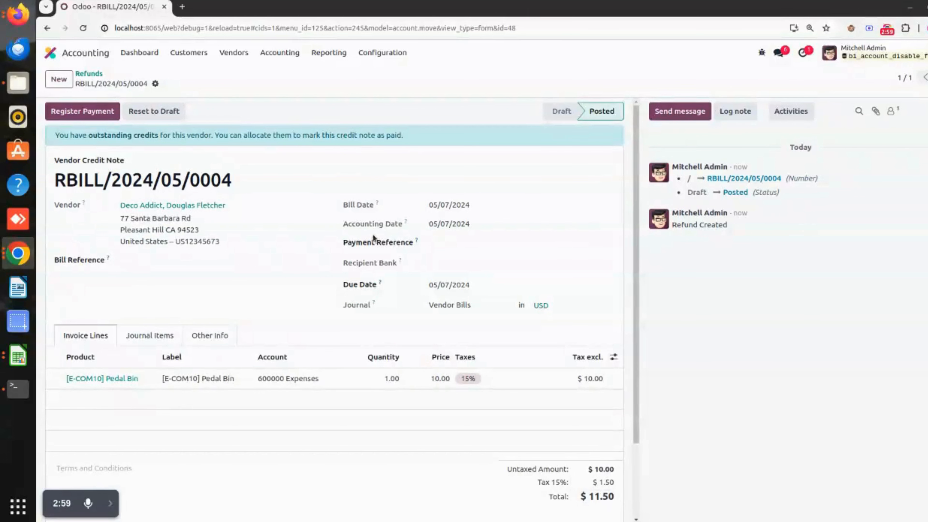
{"action": "left_click", "coordinate": [893, 112]}
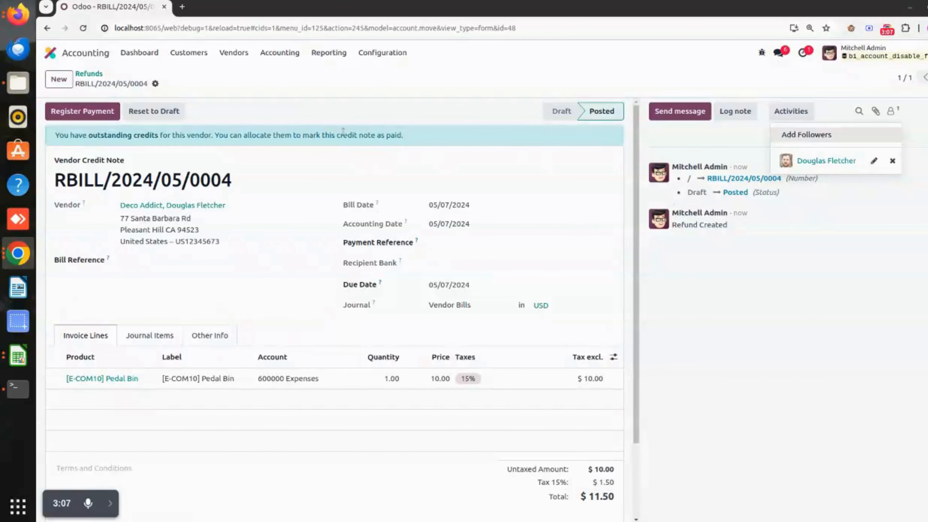
Step: In the accounting settings, disable stopping salesperson auto-follow, enable "Stop auto-adding Partner as followers on Create/Edit/Confirm Invoice/Bill", and save
{"action": "left_click", "coordinate": [382, 52]}
{"action": "left_click", "coordinate": [373, 71]}
{"action": "scroll", "coordinate": [382, 256], "scroll_direction": "down", "scroll_amount": 5}
{"action": "left_click", "coordinate": [165, 306]}
{"action": "left_click", "coordinate": [425, 306]}
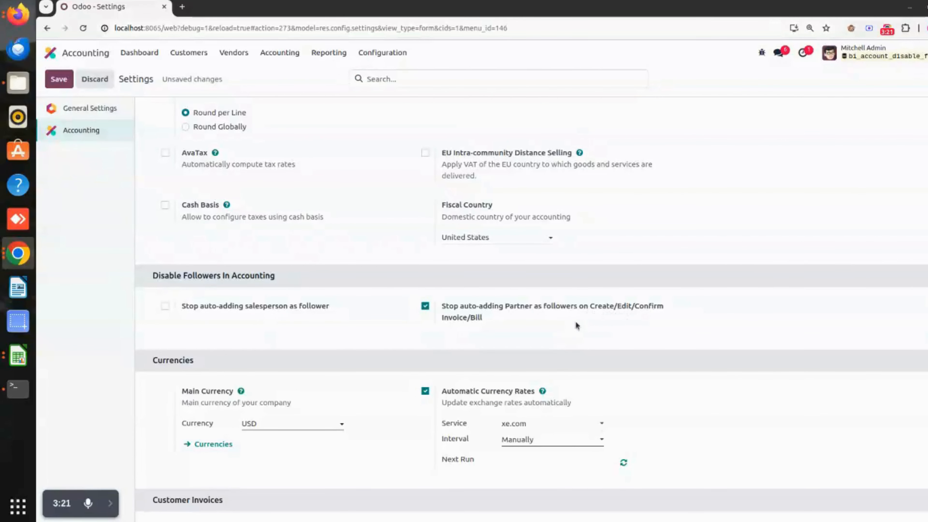
{"action": "left_click", "coordinate": [59, 79]}
Step: Start a new customer invoice with one of Azure Interior's individual contacts as the customer
{"action": "left_click", "coordinate": [188, 52]}
{"action": "left_click", "coordinate": [184, 72]}
{"action": "left_click", "coordinate": [59, 79]}
{"action": "left_click", "coordinate": [152, 205]}
Step: Confirm the customer invoice and show its other information and followers
{"action": "left_click", "coordinate": [66, 111]}
{"action": "left_click", "coordinate": [210, 295]}
{"action": "left_click", "coordinate": [894, 112]}
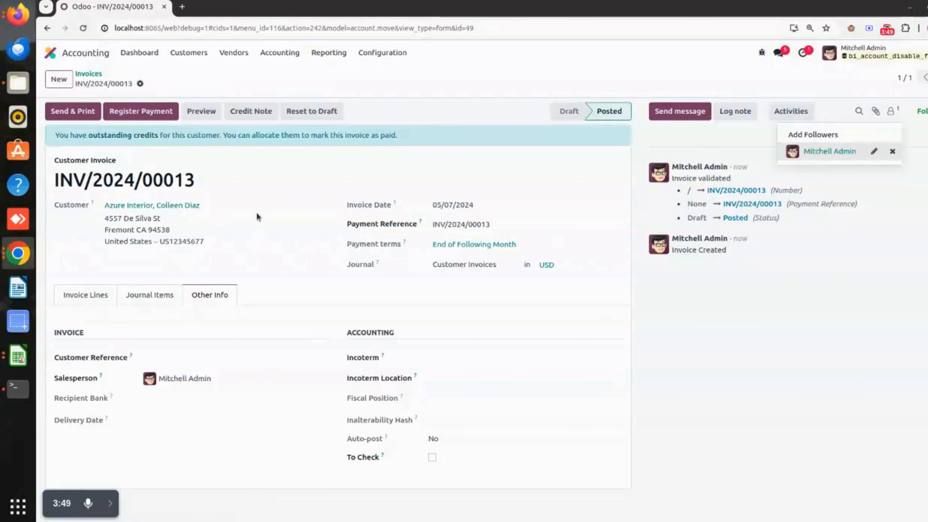
Step: Start a new customer credit note with one of Azure Interior's individual contacts as the customer
{"action": "left_click", "coordinate": [188, 53]}
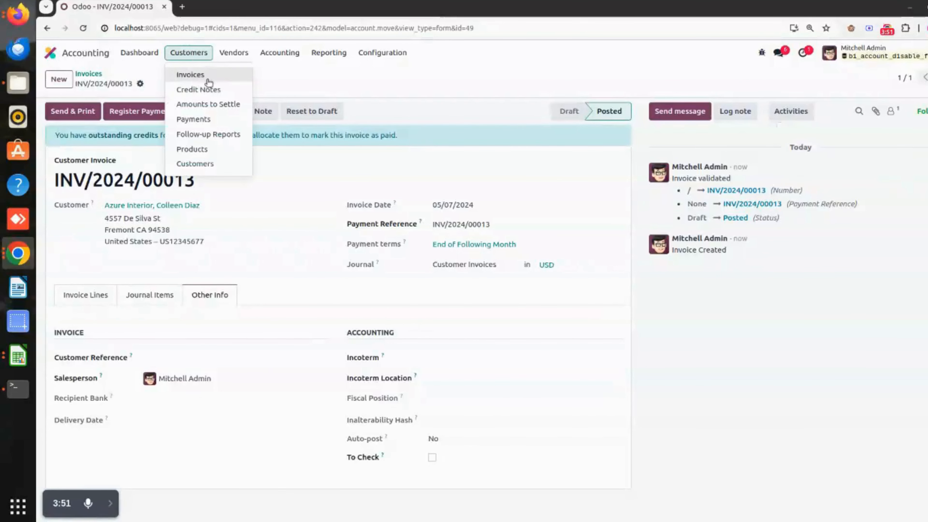
{"action": "left_click", "coordinate": [213, 92]}
{"action": "left_click", "coordinate": [59, 79]}
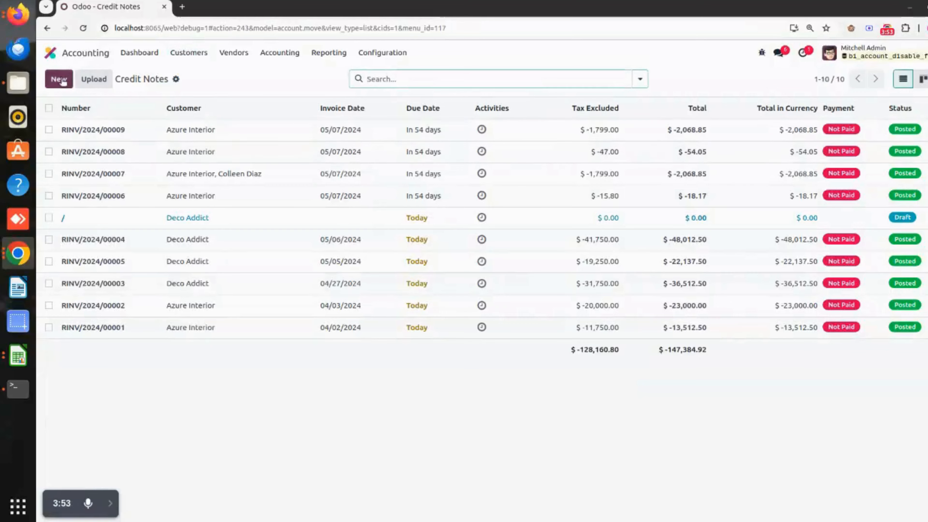
{"action": "left_click", "coordinate": [180, 183]}
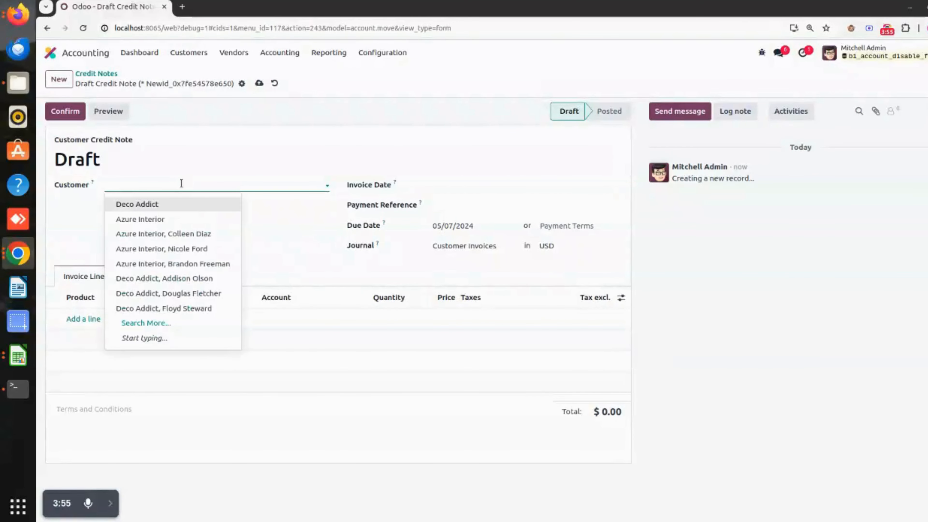
{"action": "left_click", "coordinate": [194, 264]}
Step: Add a line for [E-COM10] Pedal Bin to the customer credit note
{"action": "left_click", "coordinate": [78, 320]}
{"action": "left_click", "coordinate": [110, 318]}
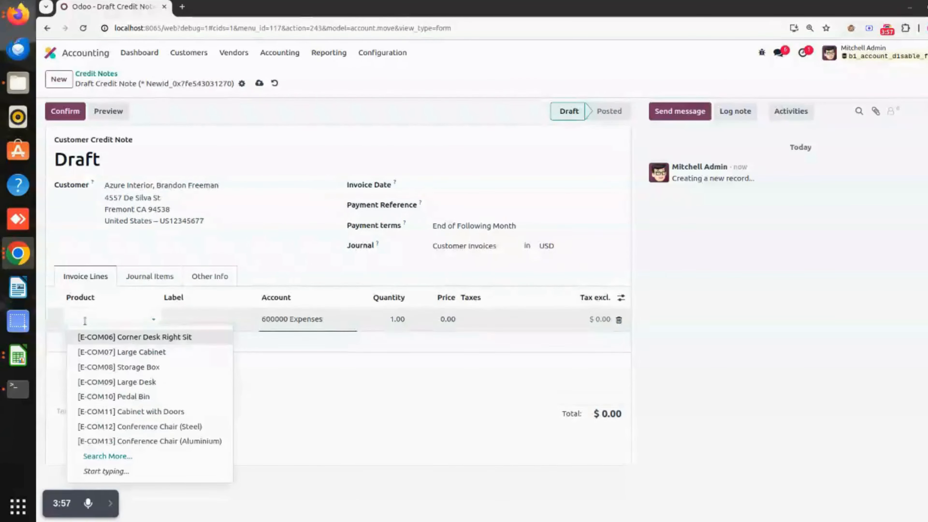
{"action": "left_click", "coordinate": [153, 397]}
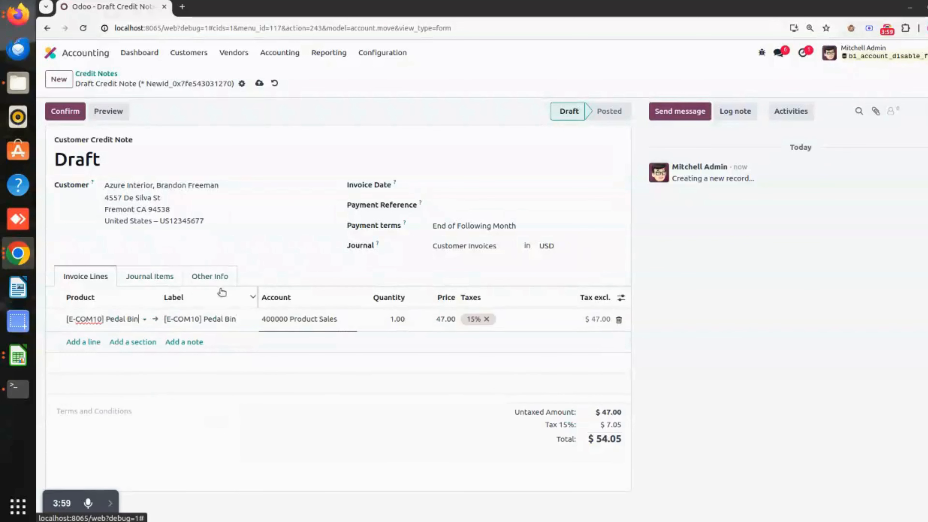
Step: Change the credit note's salesperson to the other demo user and save the draft
{"action": "left_click", "coordinate": [210, 276]}
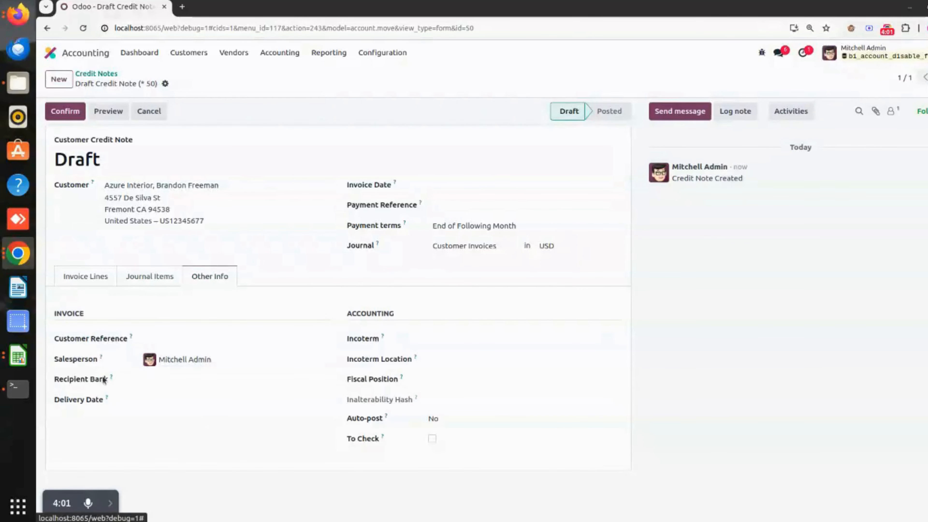
{"action": "left_click", "coordinate": [205, 362]}
{"action": "left_click", "coordinate": [221, 395]}
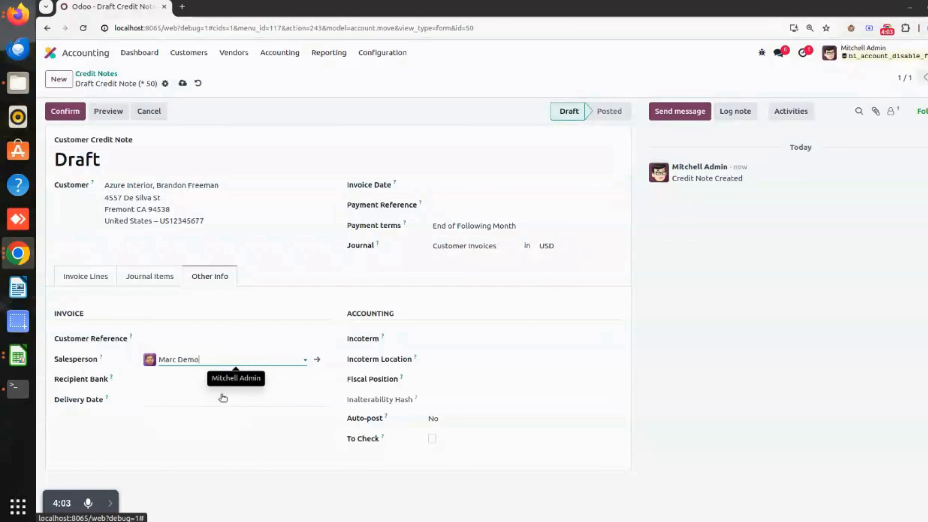
{"action": "left_click", "coordinate": [182, 82]}
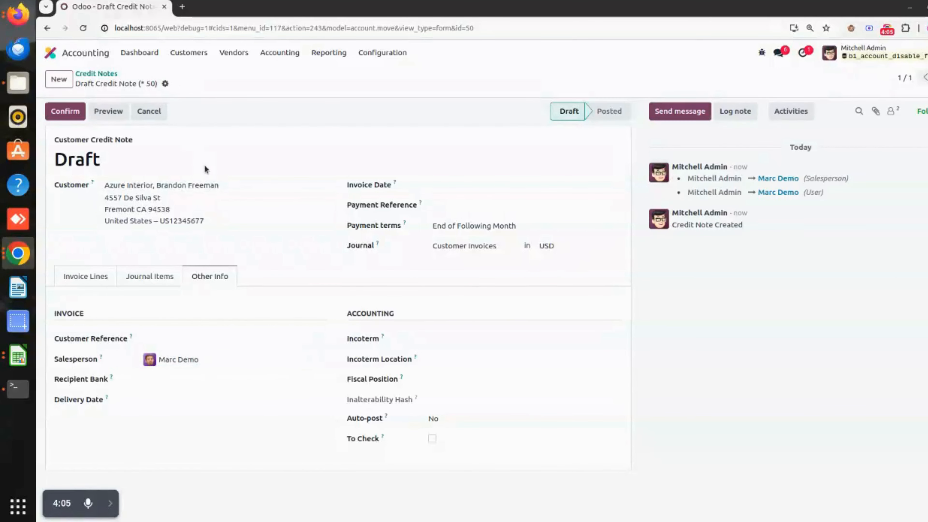
Step: Confirm the customer credit note and show its followers
{"action": "left_click", "coordinate": [65, 112]}
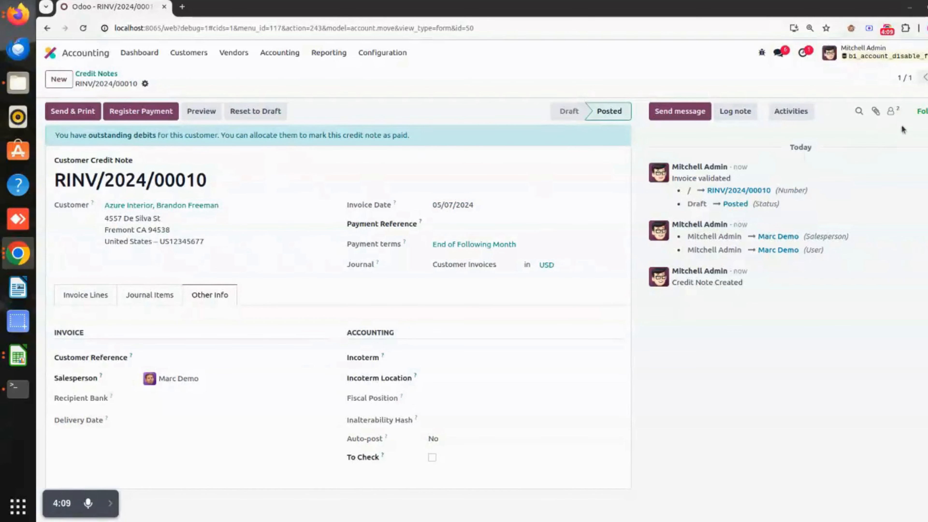
{"action": "left_click", "coordinate": [896, 112]}
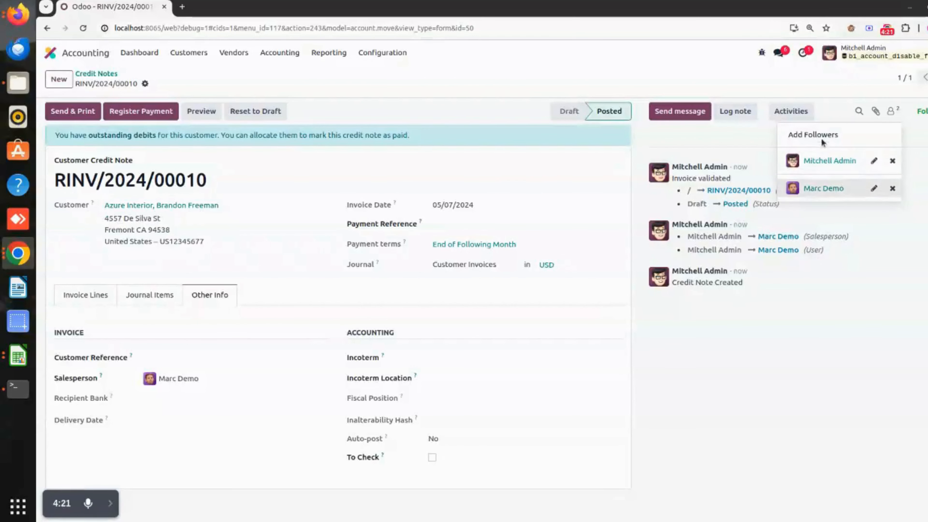
Step: Start a new vendor bill with one of Deco Addict's individual contacts as the vendor
{"action": "left_click", "coordinate": [234, 53]}
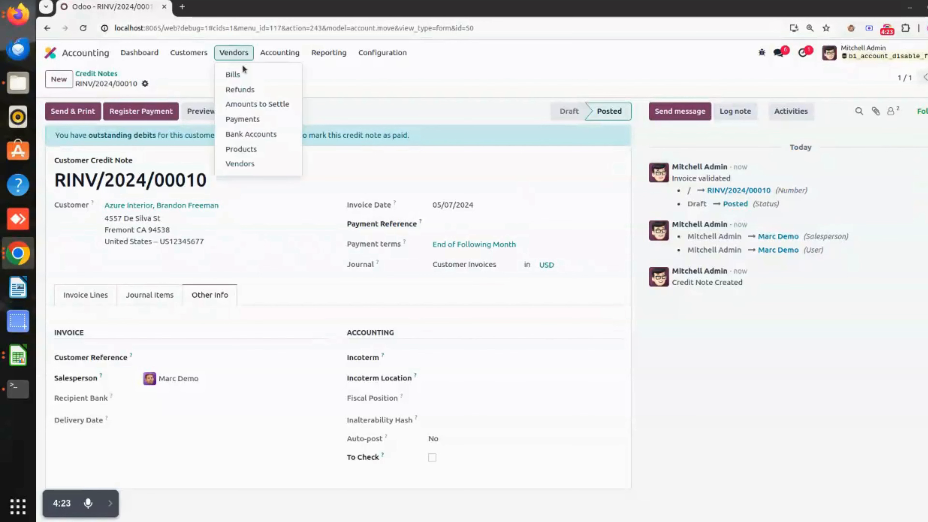
{"action": "left_click", "coordinate": [242, 76]}
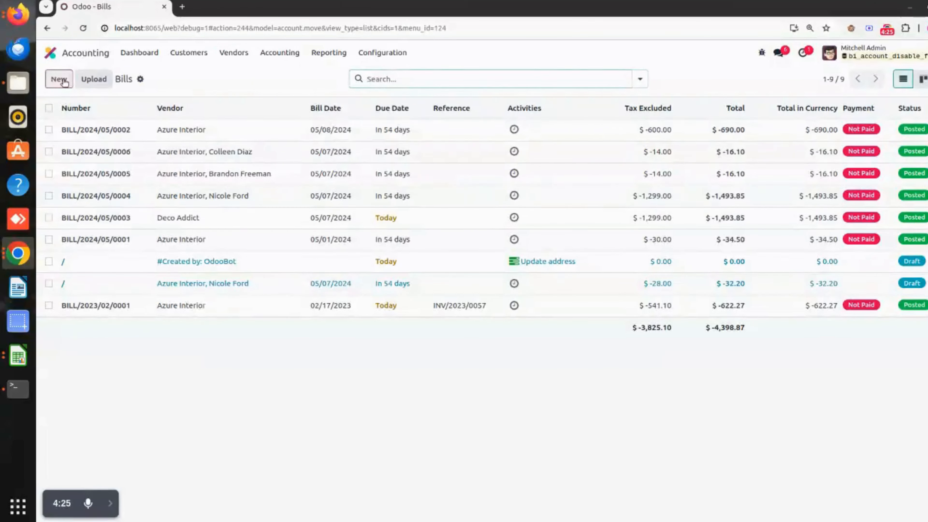
{"action": "left_click", "coordinate": [58, 78]}
{"action": "left_click", "coordinate": [181, 179]}
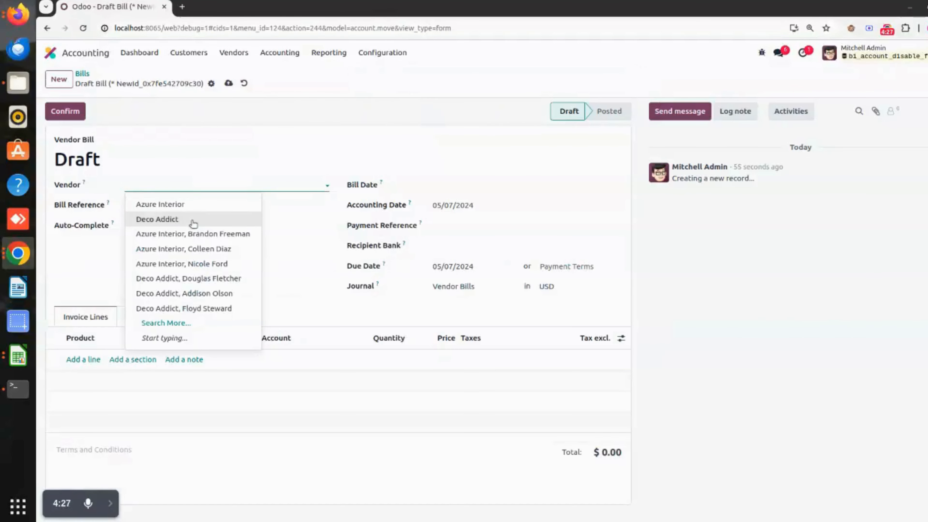
{"action": "left_click", "coordinate": [225, 278]}
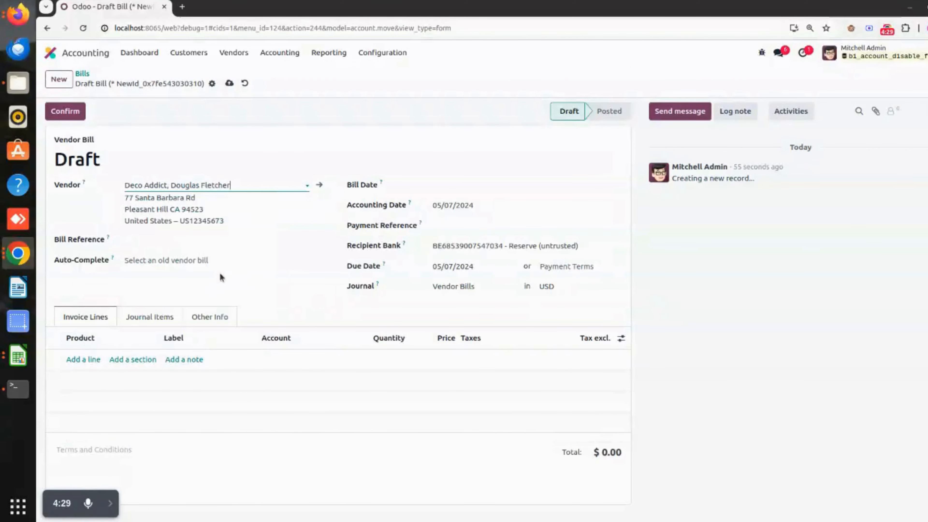
Step: Add a line for [E-COM10] Pedal Bin to the vendor bill and show its other information
{"action": "left_click", "coordinate": [83, 359]}
{"action": "left_click", "coordinate": [88, 359]}
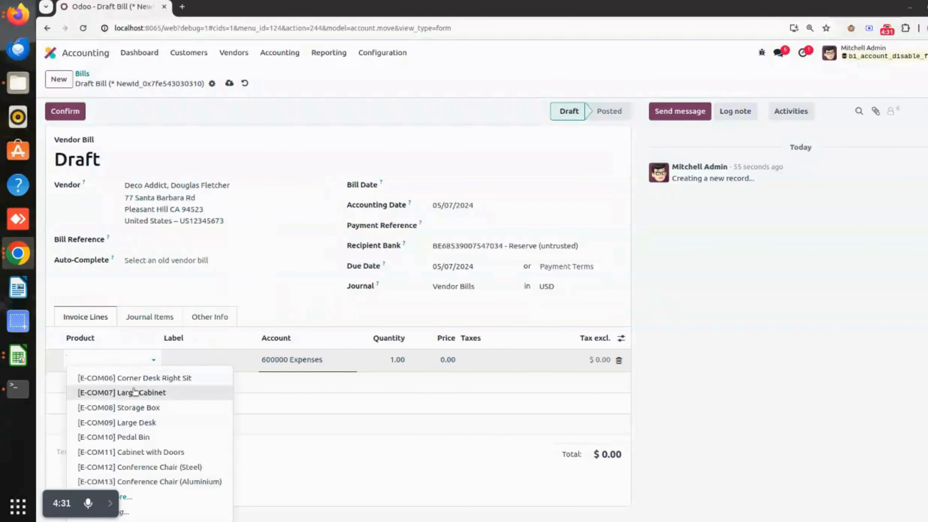
{"action": "left_click", "coordinate": [158, 438]}
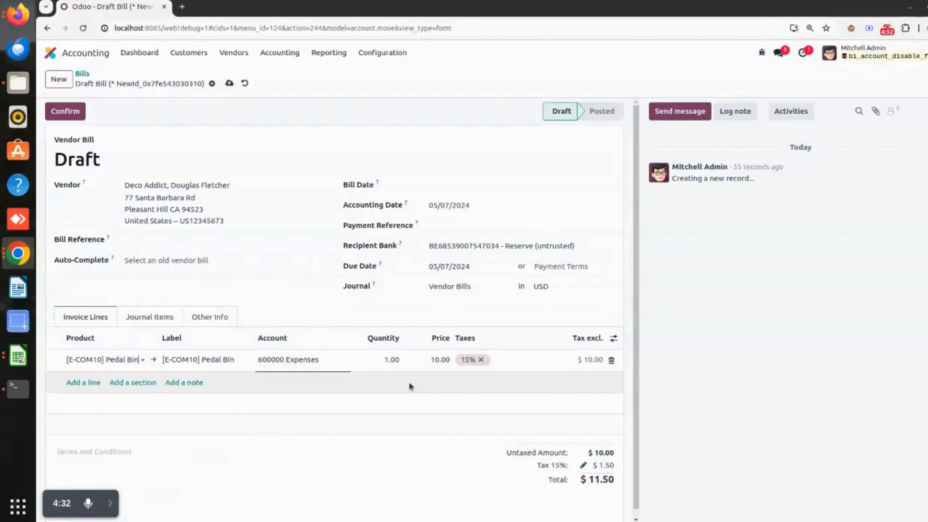
{"action": "left_click", "coordinate": [219, 319]}
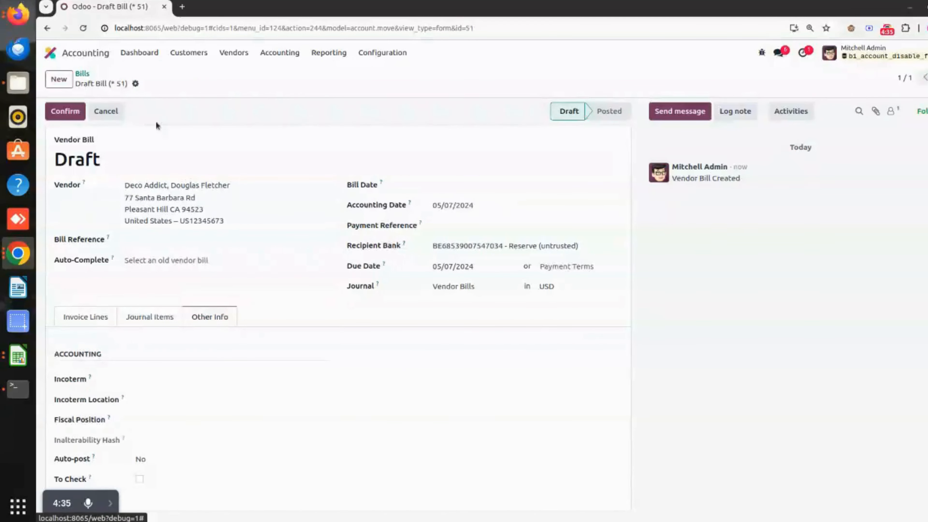
Step: Try to confirm the vendor bill and set its bill date to 05/07/2024
{"action": "left_click", "coordinate": [65, 111]}
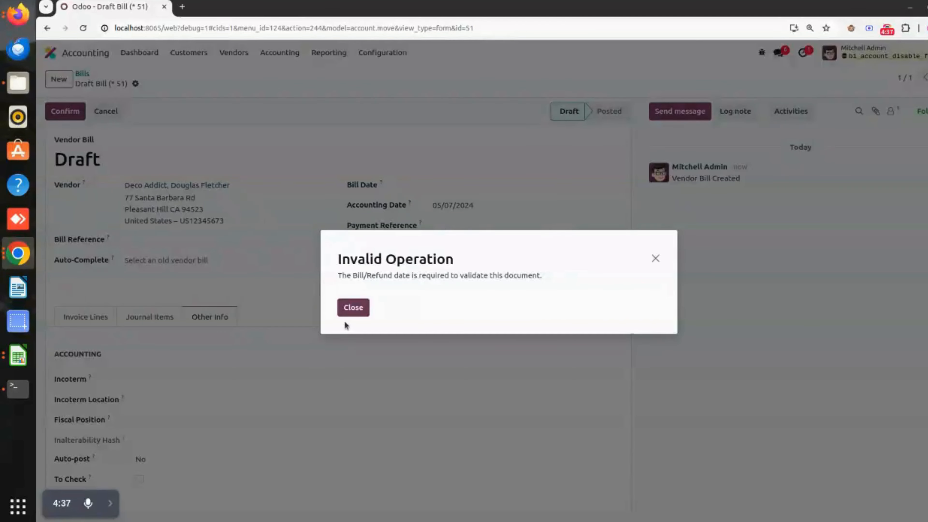
{"action": "left_click", "coordinate": [354, 307]}
{"action": "left_click", "coordinate": [443, 185]}
{"action": "left_click", "coordinate": [514, 295]}
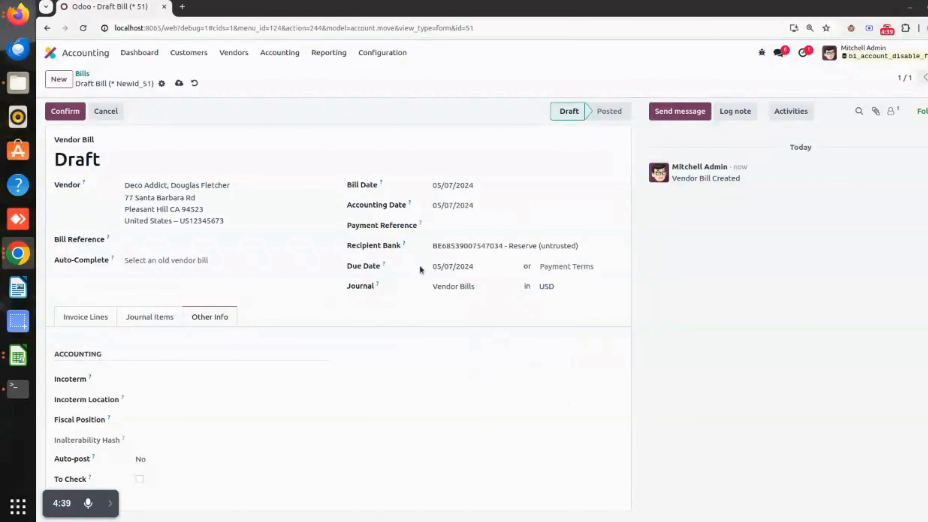
Step: Confirm the dated vendor bill and show its followers
{"action": "left_click", "coordinate": [65, 111]}
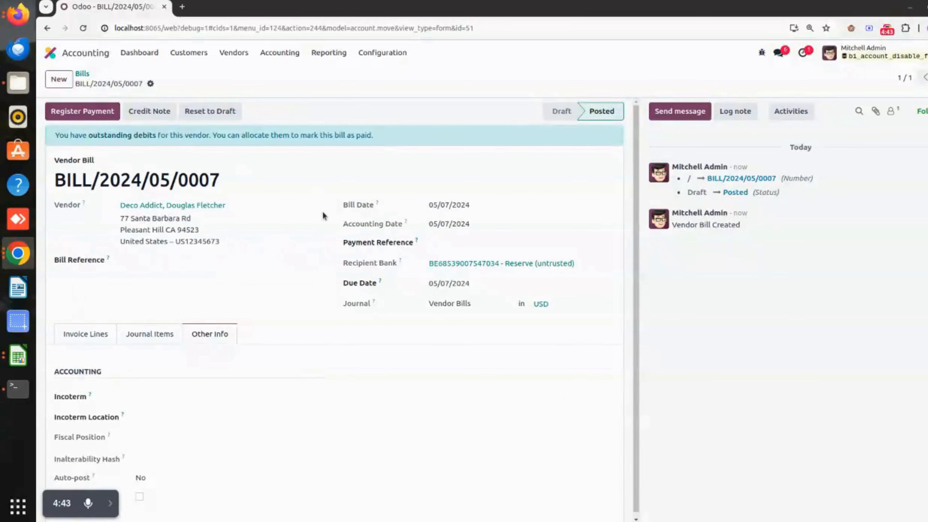
{"action": "left_click", "coordinate": [891, 111]}
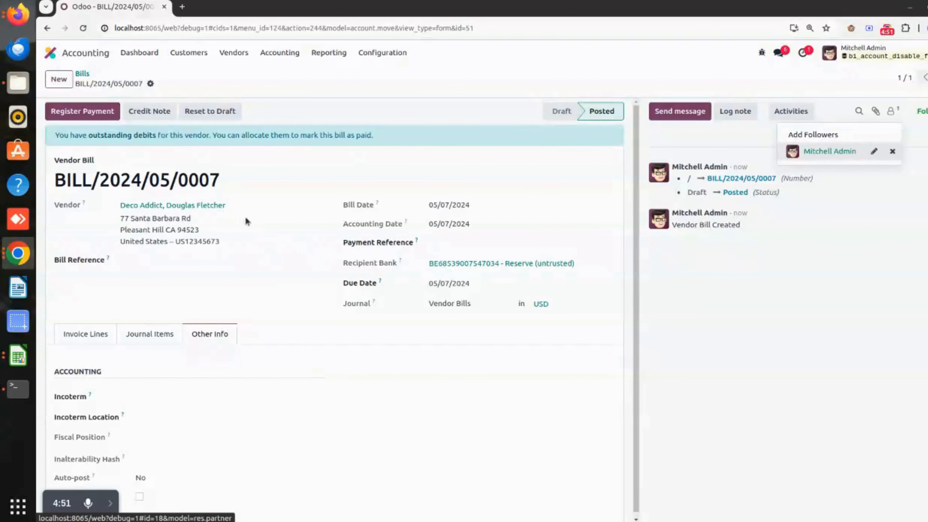
Step: Start a new vendor refund with another of Deco Addict's individual contacts as the vendor
{"action": "left_click", "coordinate": [239, 55]}
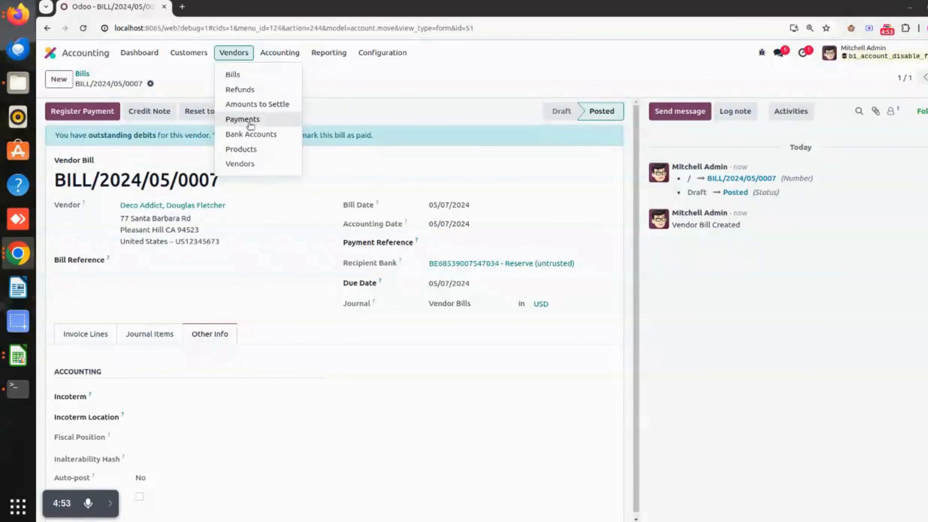
{"action": "left_click", "coordinate": [253, 94]}
{"action": "left_click", "coordinate": [60, 81]}
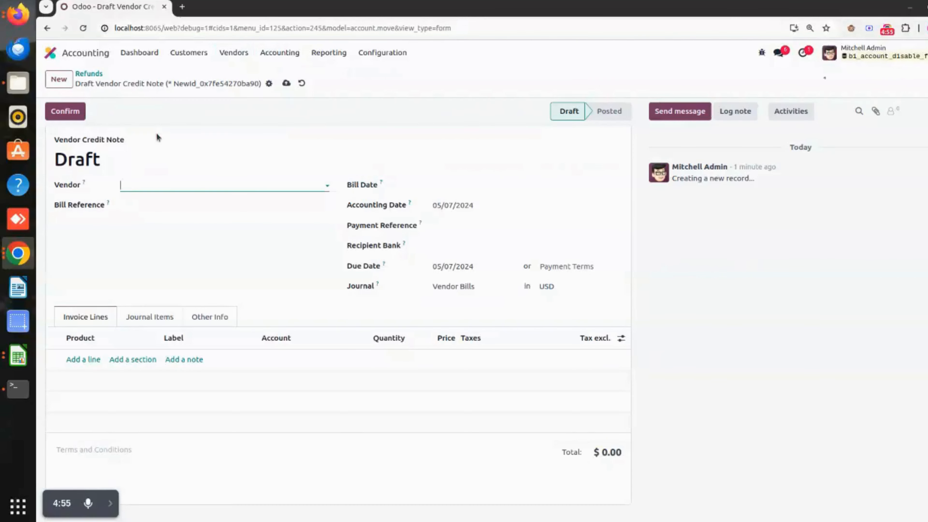
{"action": "left_click", "coordinate": [180, 183]}
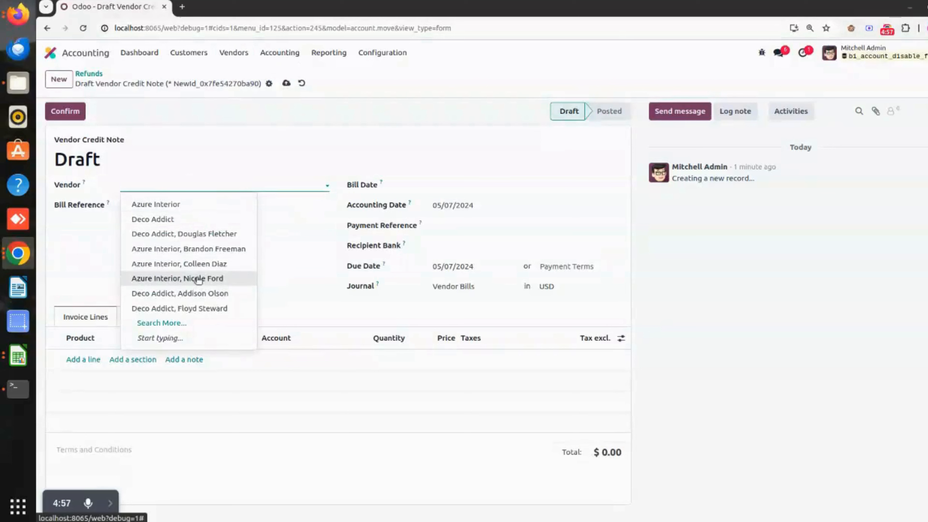
{"action": "left_click", "coordinate": [196, 309]}
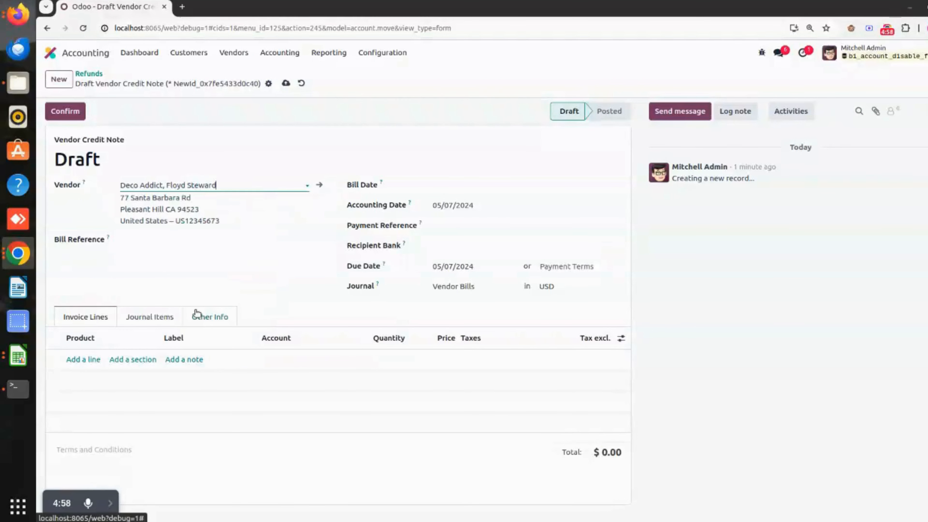
Step: Add a line for [E-COM10] Pedal Bin to the vendor refund and set its bill date to 05/07/2024
{"action": "left_click", "coordinate": [83, 359]}
{"action": "left_click", "coordinate": [154, 441]}
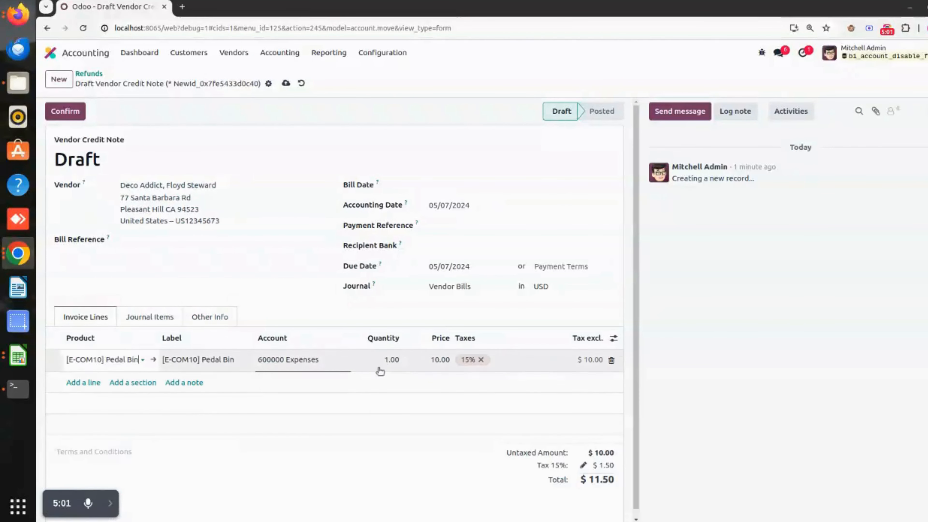
{"action": "left_click", "coordinate": [457, 186]}
{"action": "left_click", "coordinate": [507, 298]}
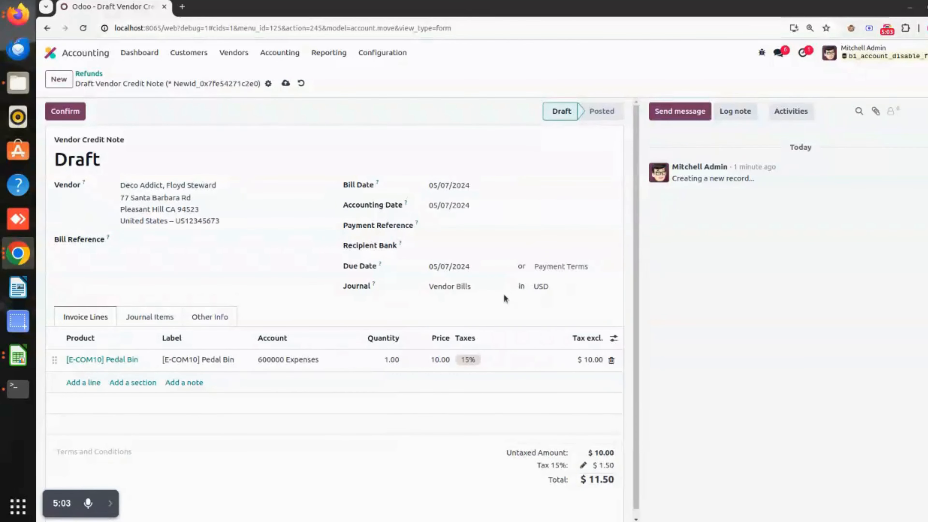
Step: Save and confirm the vendor refund, and show its followers
{"action": "left_click", "coordinate": [286, 84]}
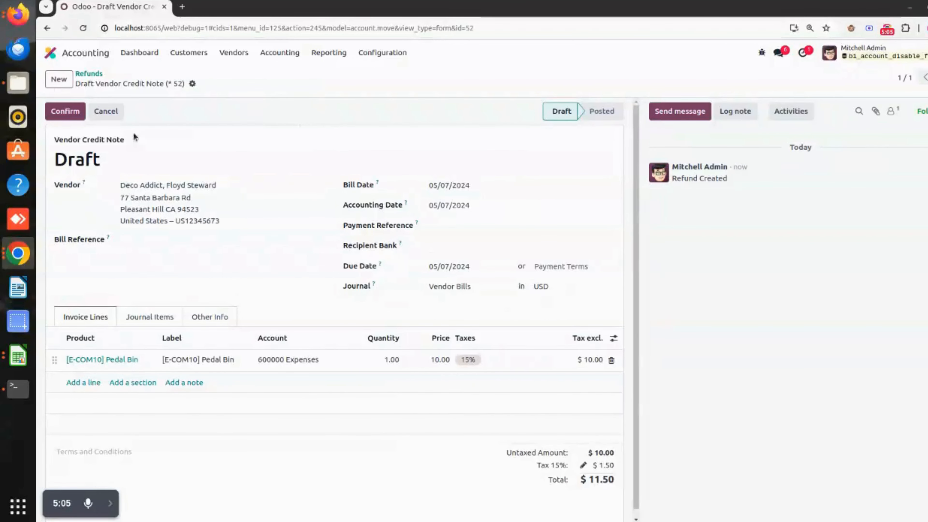
{"action": "left_click", "coordinate": [65, 111]}
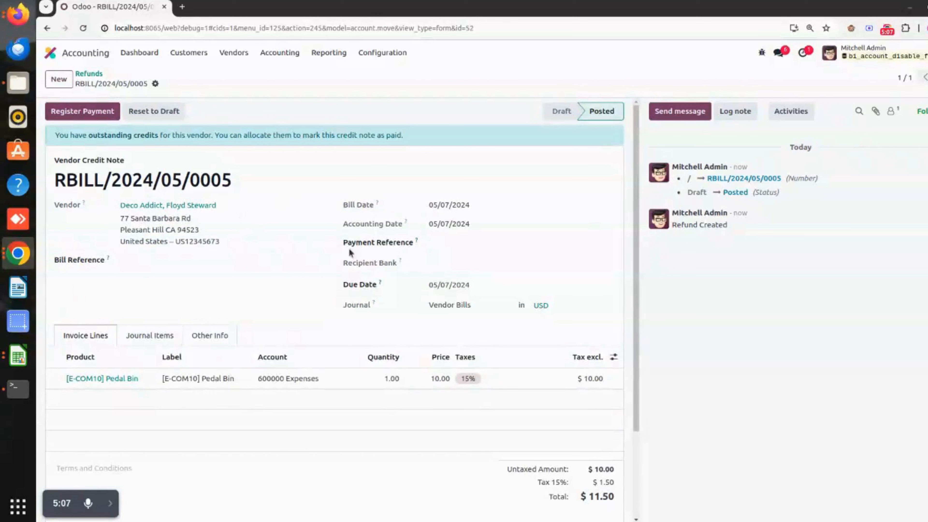
{"action": "left_click", "coordinate": [893, 111]}
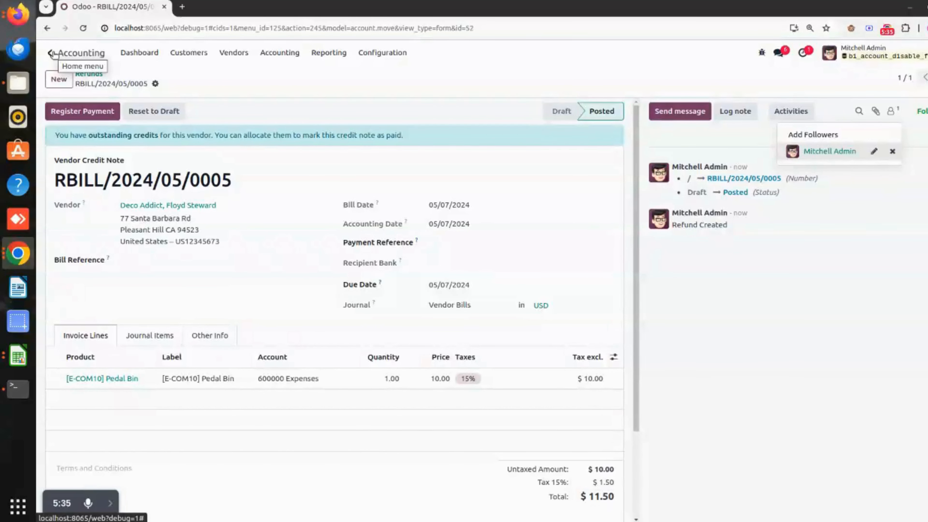
Step: Leave the posted vendor refund and return to the home screen with the installed apps
{"action": "left_click", "coordinate": [188, 53]}
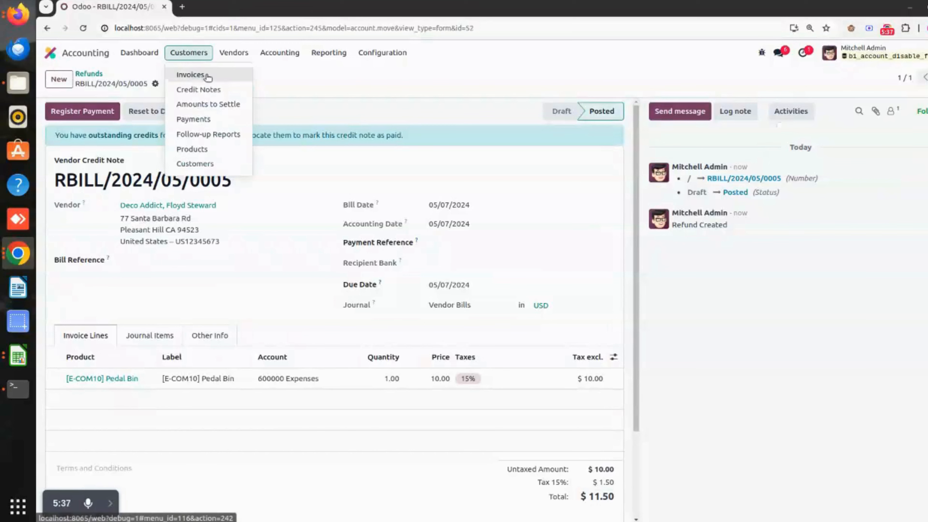
{"action": "left_click", "coordinate": [234, 52]}
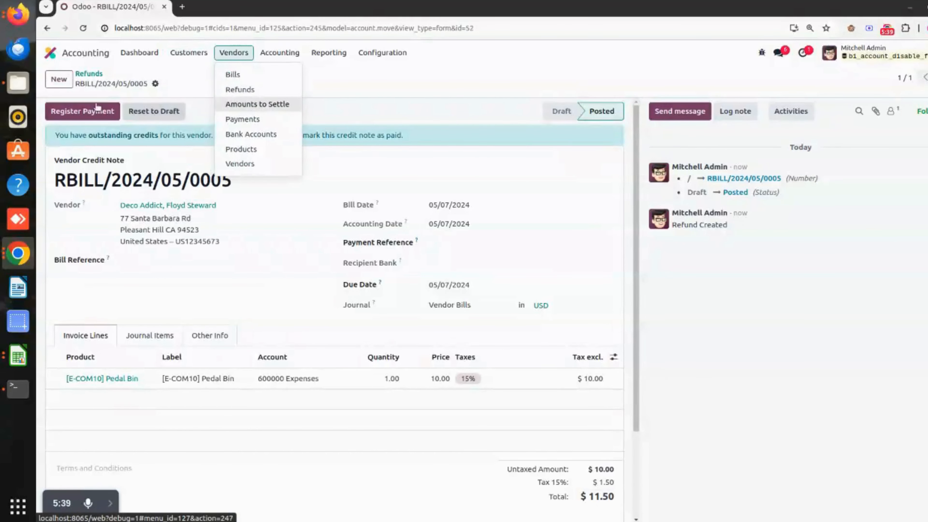
{"action": "left_click", "coordinate": [54, 54]}
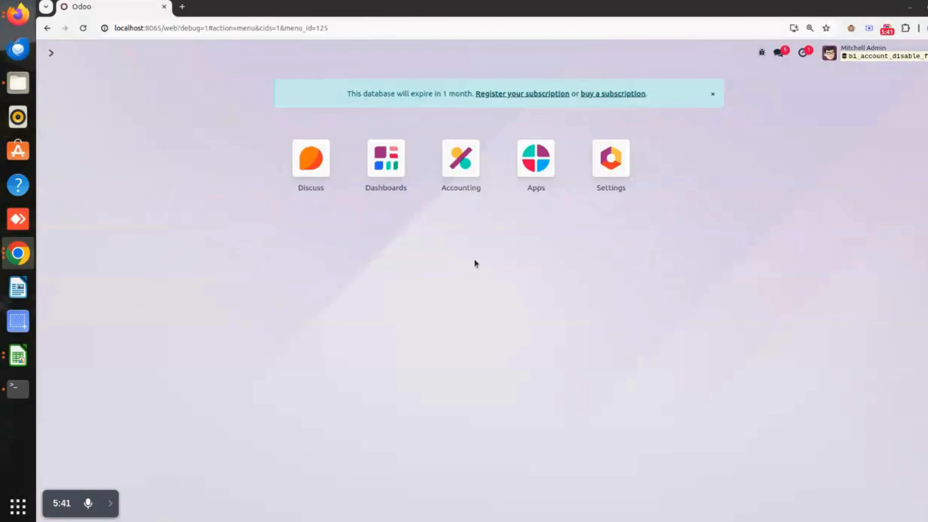